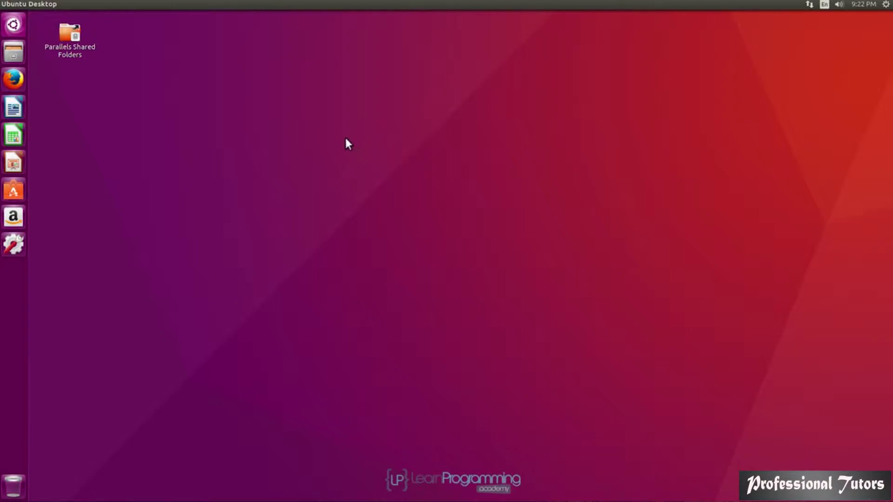
- Start Firefox, go to jetbrains.com and maximize the browser window
{"action": "left_click", "coordinate": [15, 87]}
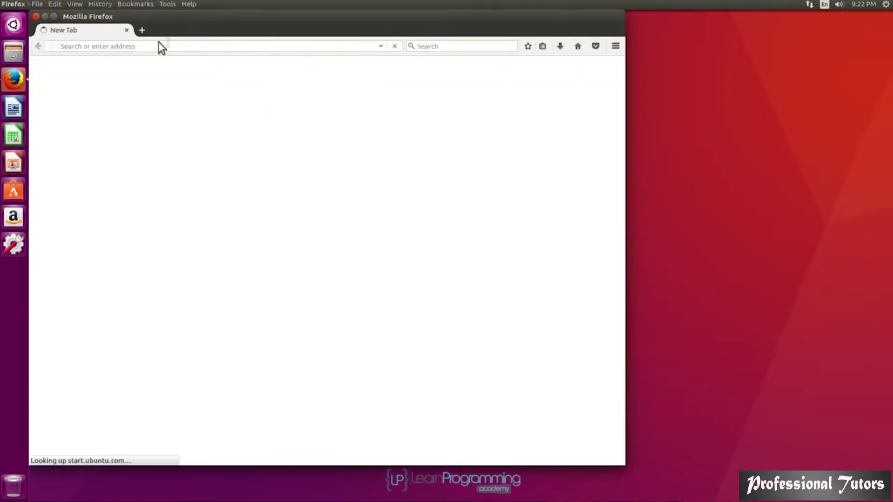
{"action": "left_click", "coordinate": [218, 47]}
{"action": "type", "text": "j"}
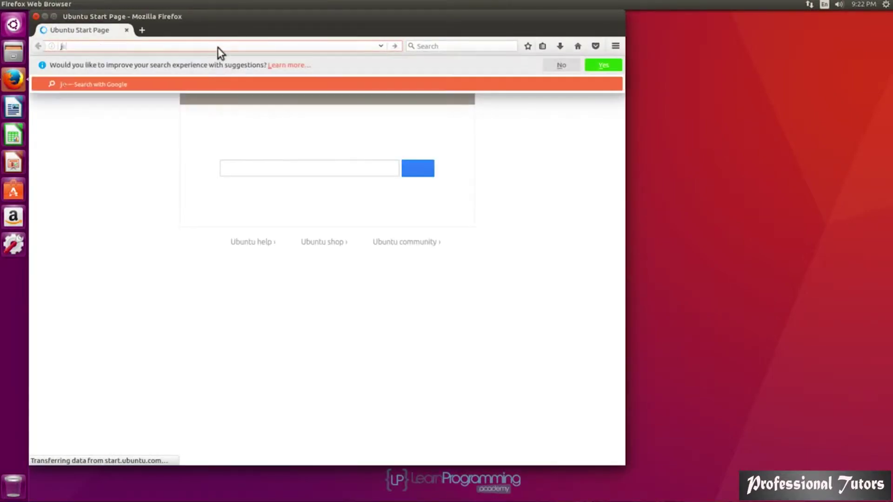
{"action": "type", "text": "etbrains.com"}
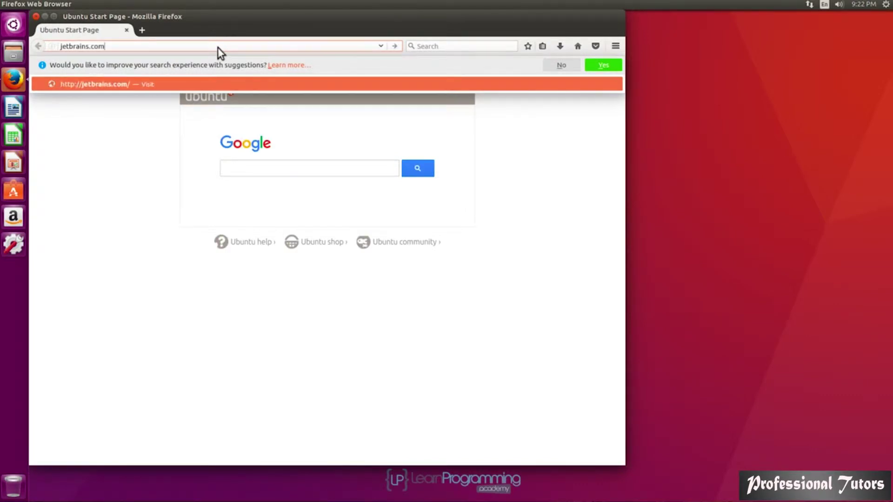
{"action": "key", "text": "Return"}
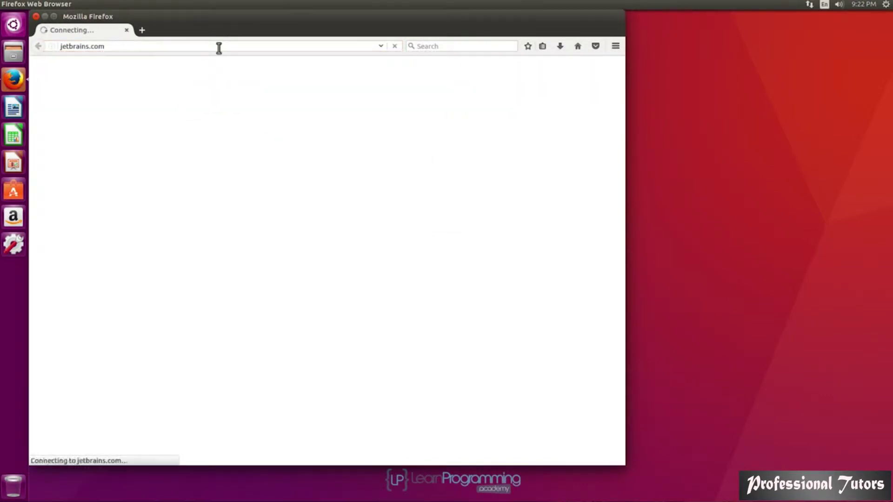
{"action": "left_click", "coordinate": [54, 16]}
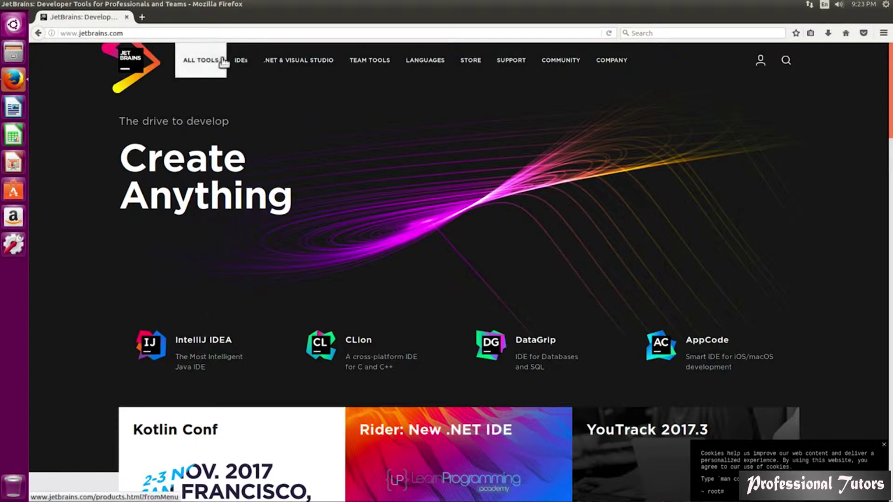
- Open the IntelliJ IDEA download page from the site's IDE list, dismissing the Reader View tip and the cookie notice
{"action": "mouse_move", "coordinate": [259, 65]}
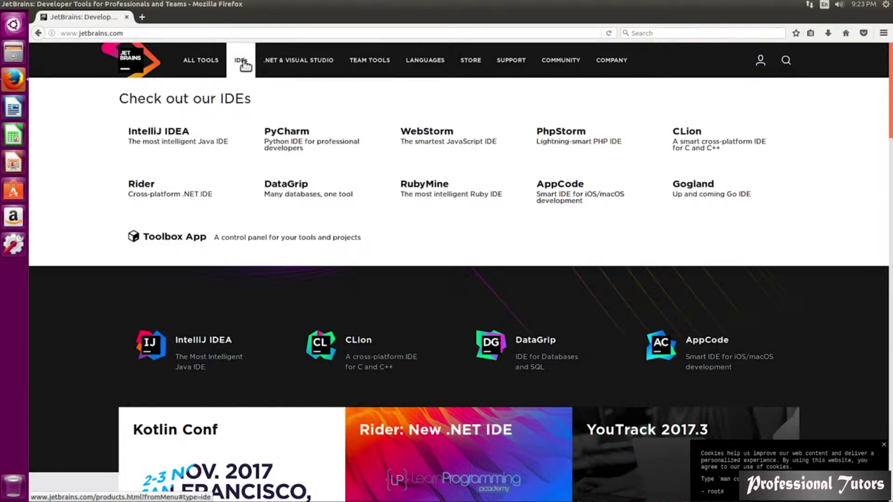
{"action": "left_click", "coordinate": [171, 136]}
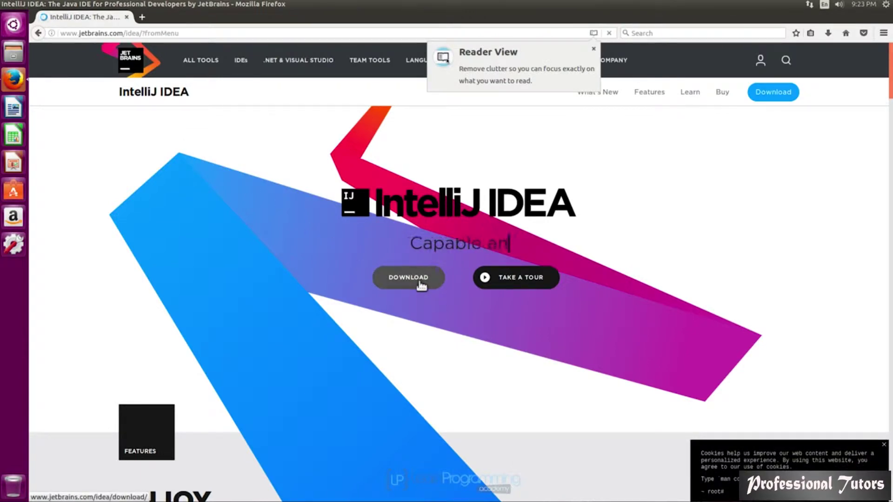
{"action": "left_click", "coordinate": [420, 282]}
{"action": "left_click", "coordinate": [594, 49]}
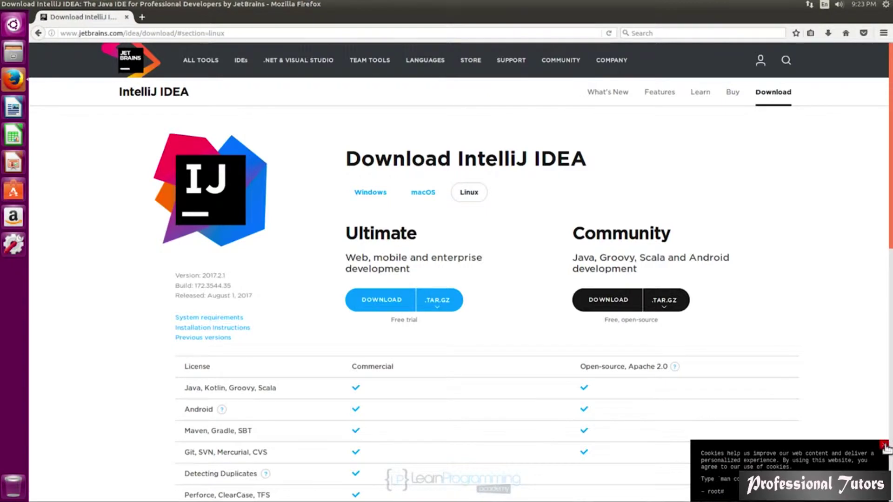
{"action": "left_click", "coordinate": [881, 442]}
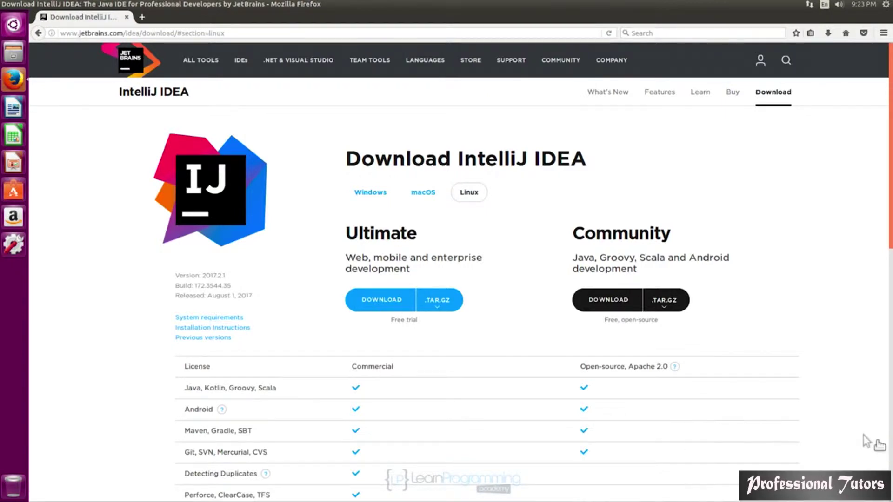
- Download the Community edition for Linux and save ideaIC-2017.2.1.tar.gz to disk
{"action": "left_click", "coordinate": [601, 302]}
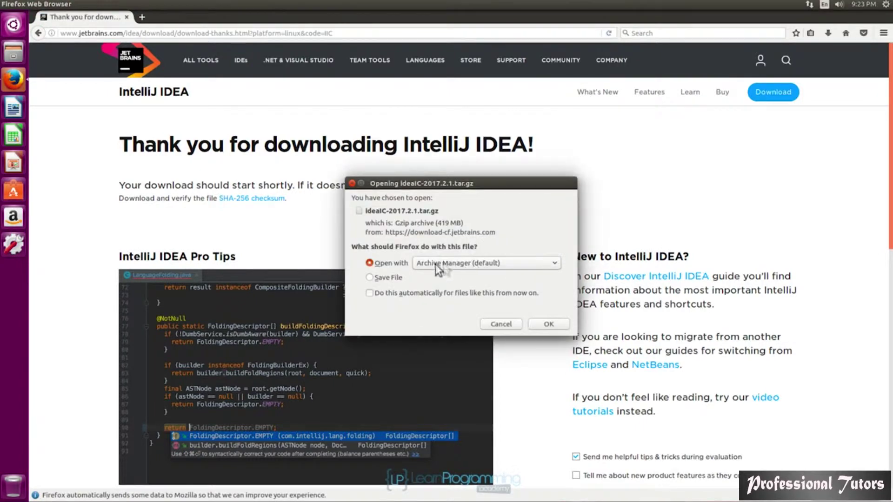
{"action": "left_click", "coordinate": [370, 277]}
{"action": "left_click", "coordinate": [542, 324]}
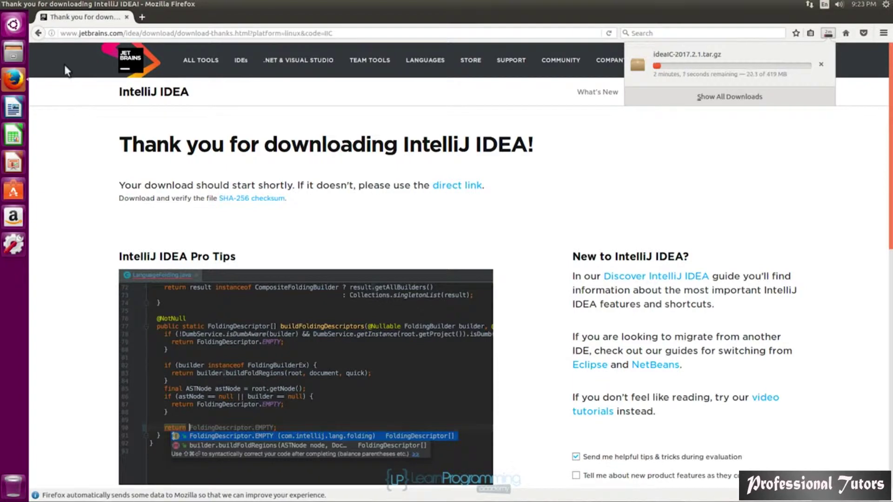
- Return to the download page and compare the features of the Ultimate and Community editions
{"action": "left_click", "coordinate": [40, 34]}
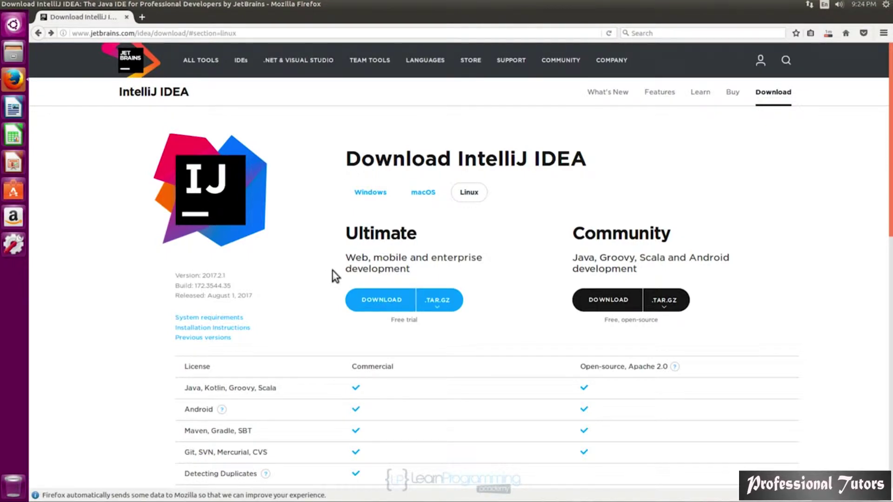
{"action": "scroll", "coordinate": [313, 297], "scroll_direction": "down", "scroll_amount": 5}
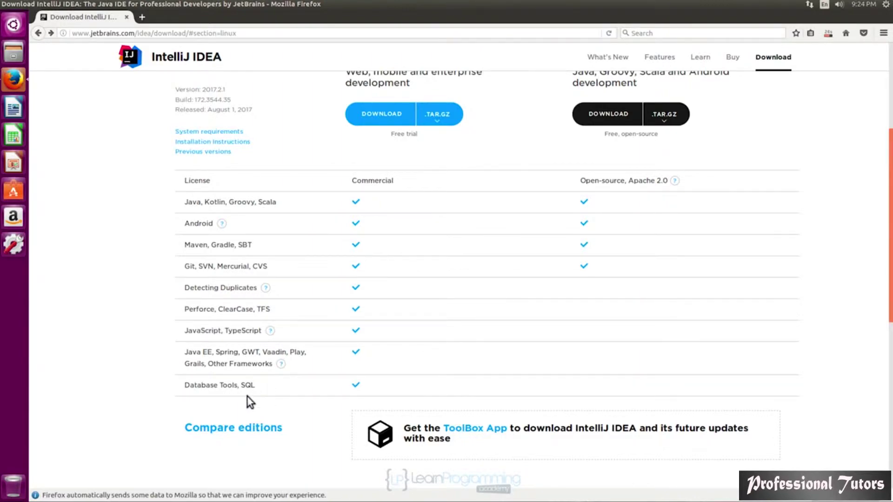
{"action": "scroll", "coordinate": [247, 395], "scroll_direction": "up", "scroll_amount": 3}
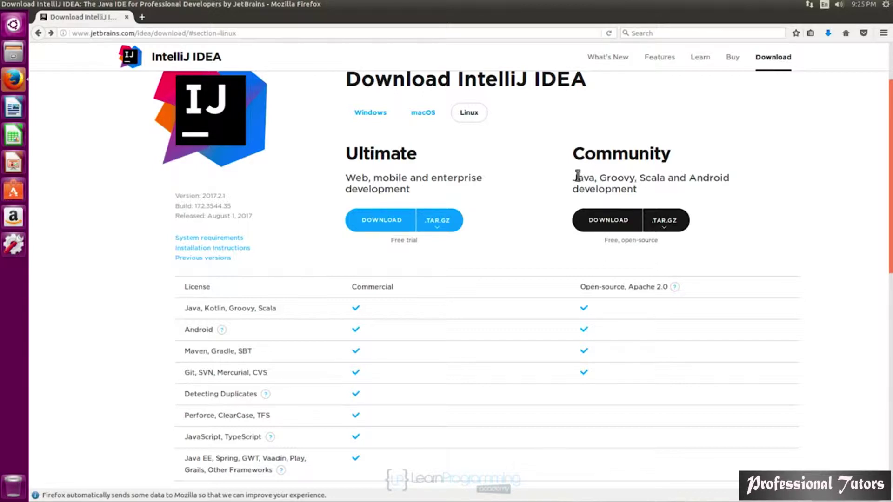
- Show the downloaded ideaIC-2017.2.1.tar.gz in its containing folder and quit the browser
{"action": "left_click", "coordinate": [827, 34]}
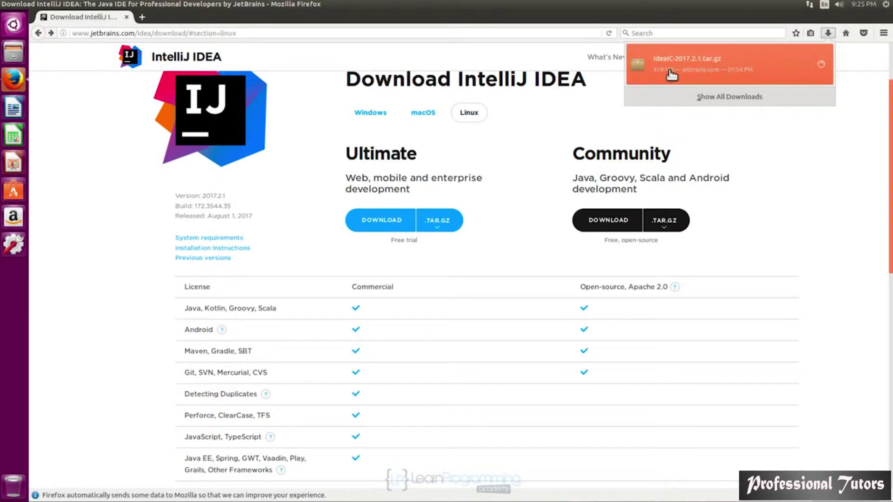
{"action": "left_click", "coordinate": [820, 68]}
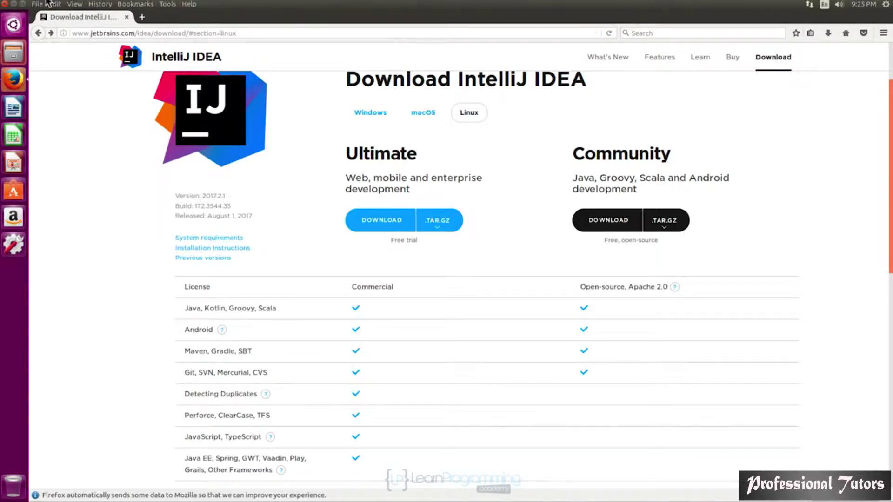
{"action": "left_click", "coordinate": [37, 5]}
{"action": "left_click", "coordinate": [49, 123]}
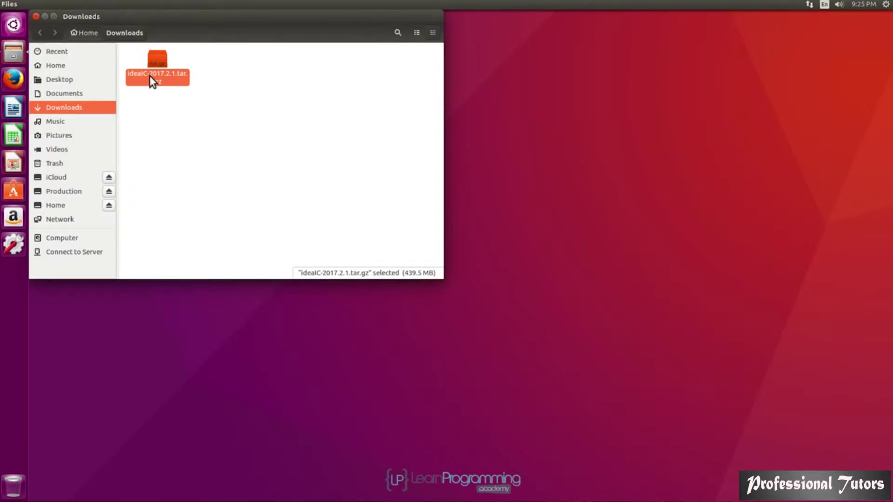
- Open the ideaIC-2017.2.1.tar.gz archive with Archive Manager
{"action": "right_click", "coordinate": [154, 63]}
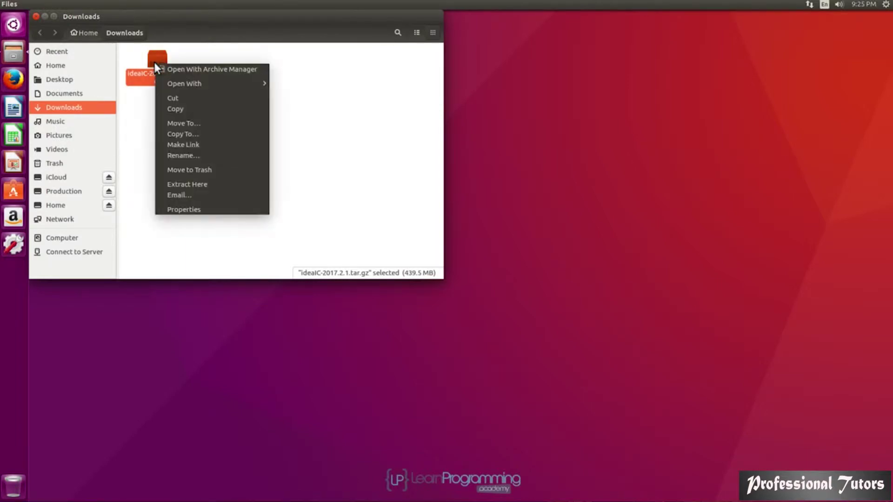
{"action": "left_click", "coordinate": [159, 70]}
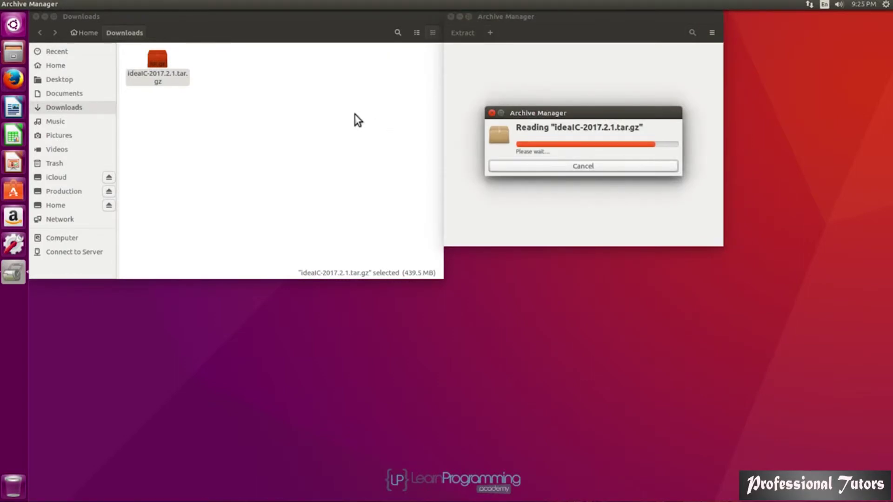
- Create a new folder named dev in the Home directory
{"action": "left_click", "coordinate": [55, 68]}
{"action": "left_click", "coordinate": [55, 68]}
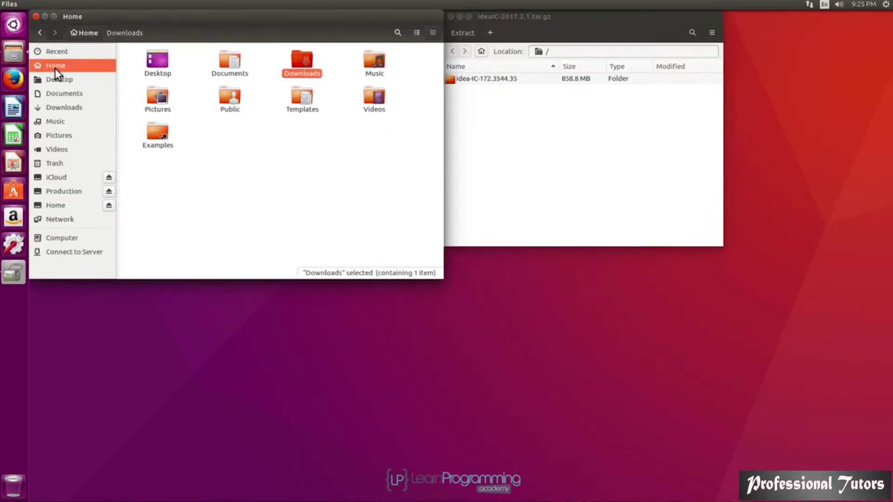
{"action": "right_click", "coordinate": [237, 136]}
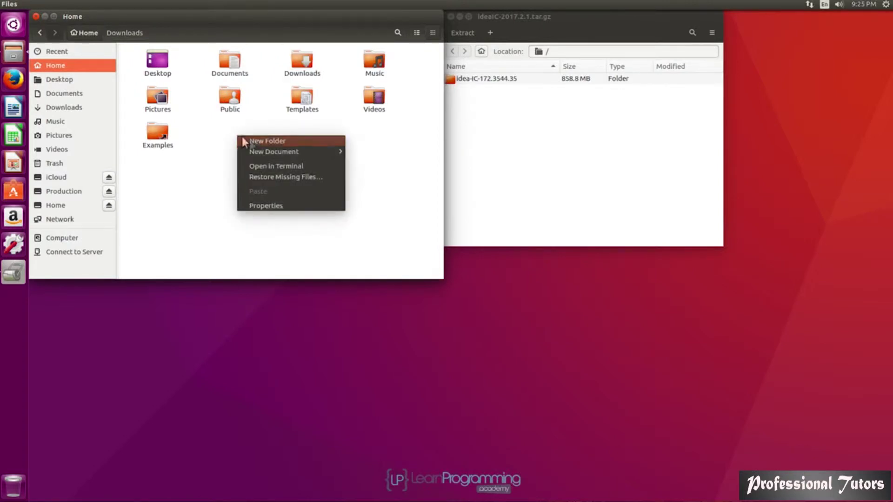
{"action": "left_click", "coordinate": [270, 142]}
{"action": "type", "text": "dev"}
{"action": "key", "text": "Return"}
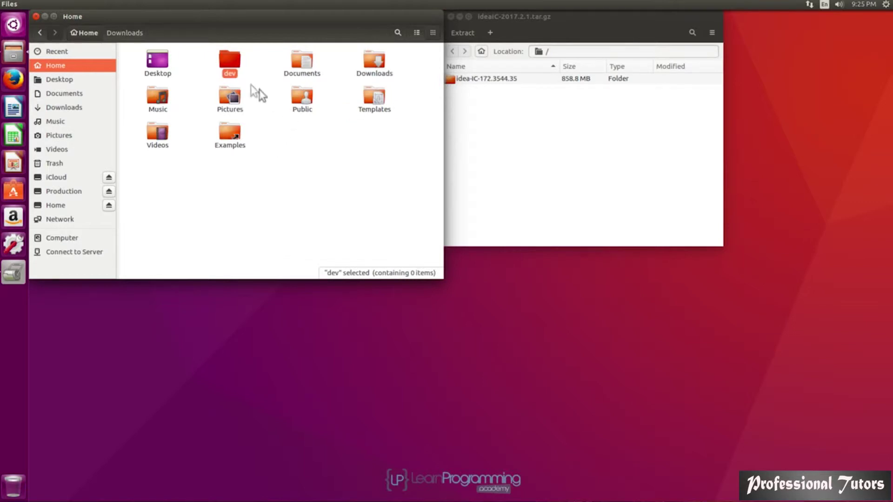
- Extract the idea-IC-172.3544.35 folder from the archive into the dev folder and close both windows
{"action": "double_click", "coordinate": [229, 59]}
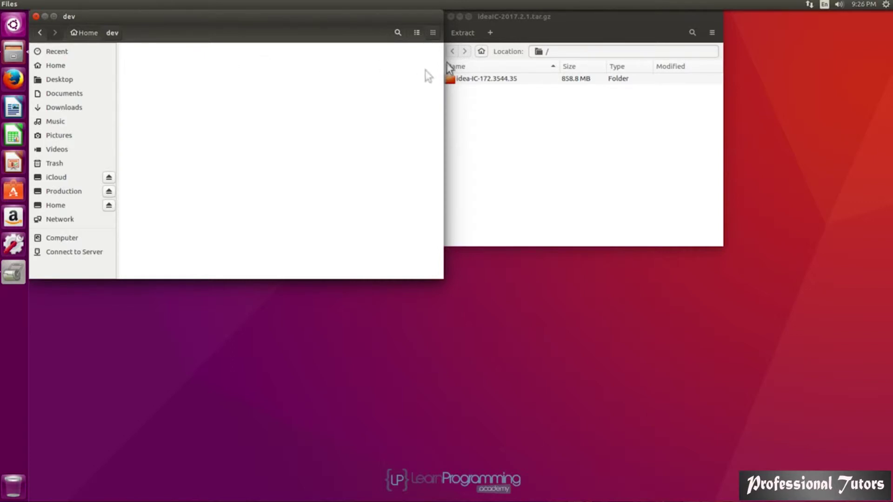
{"action": "left_click_drag", "start_coordinate": [556, 18], "coordinate": [590, 19]}
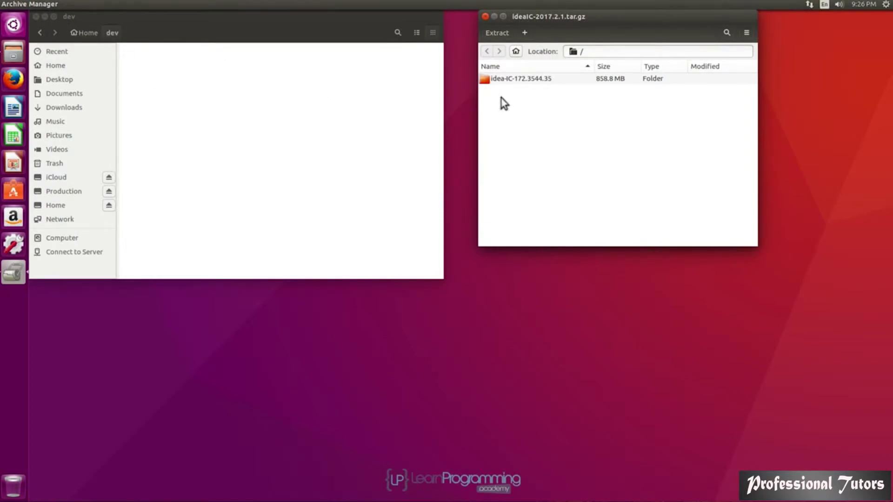
{"action": "left_click_drag", "start_coordinate": [529, 78], "coordinate": [219, 85]}
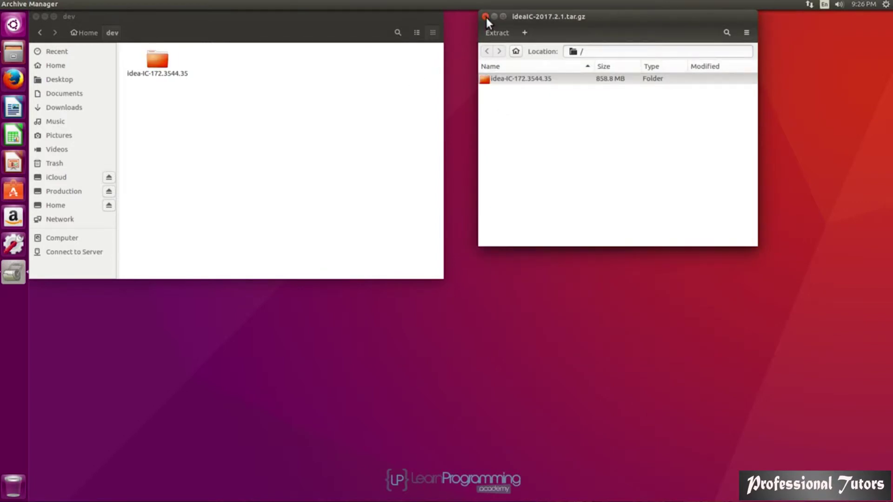
{"action": "left_click", "coordinate": [486, 17]}
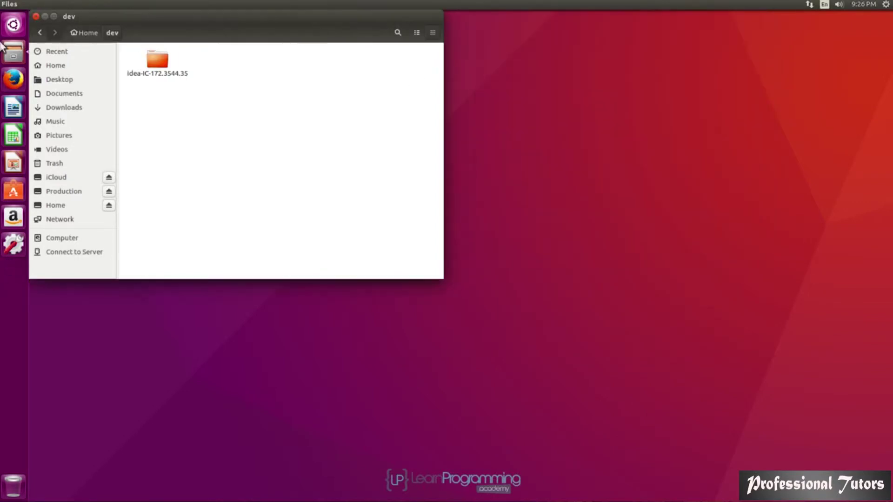
{"action": "left_click", "coordinate": [36, 16]}
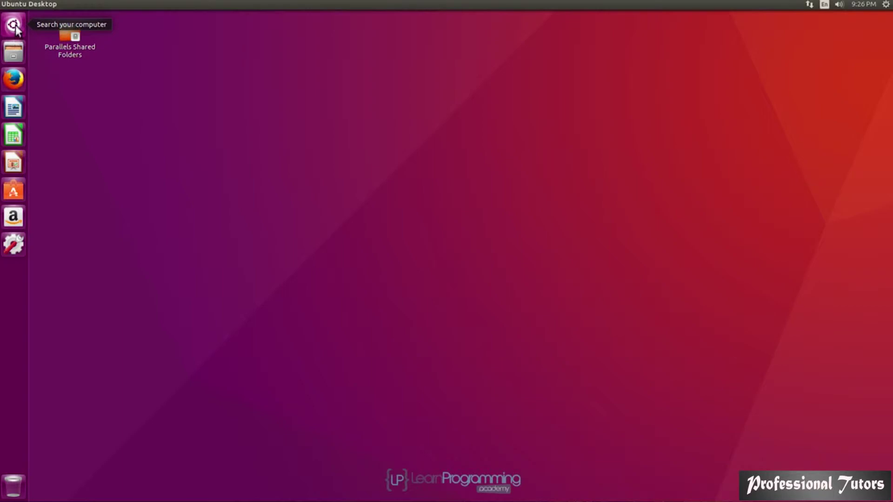
- Open a Terminal and print the current working directory with pwd
{"action": "left_click", "coordinate": [14, 25]}
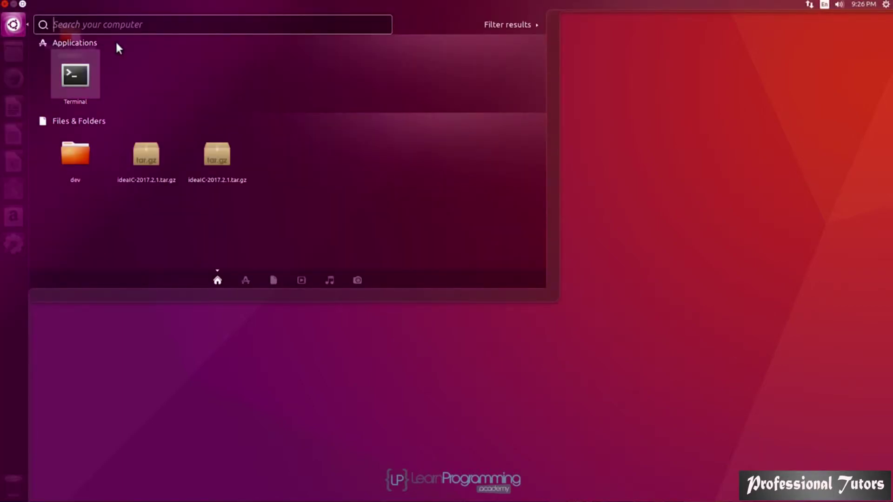
{"action": "key", "text": "Return"}
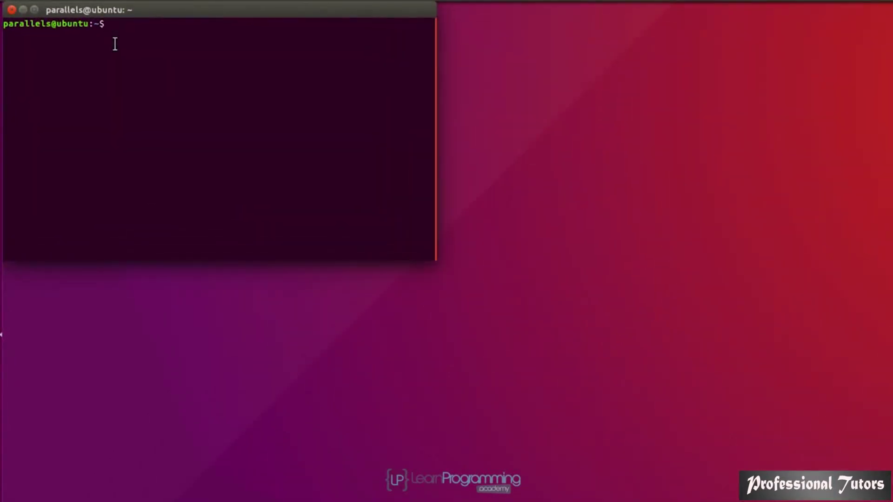
{"action": "type", "text": "cd"}
{"action": "key", "text": "BackSpace"}
{"action": "key", "text": "BackSpace"}
{"action": "key", "text": "BackSpace"}
{"action": "type", "text": "pwd"}
{"action": "key", "text": "Return"}
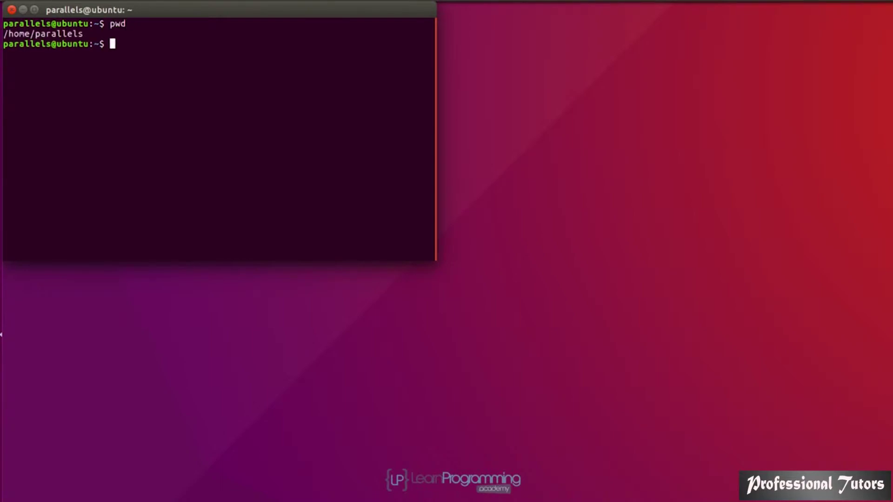
- Change to the dev directory in the terminal and list its contents
{"action": "type", "text": "cd dev"}
{"action": "key", "text": "Return"}
{"action": "type", "text": "ls"}
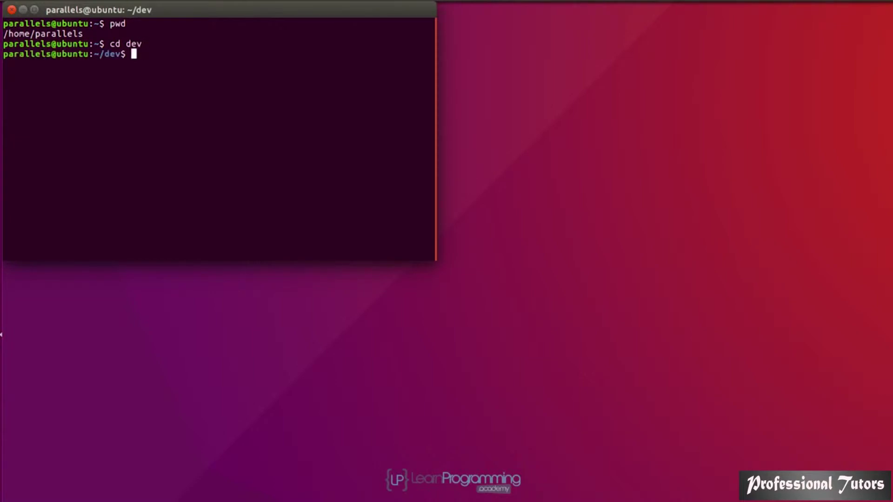
{"action": "key", "text": "Return"}
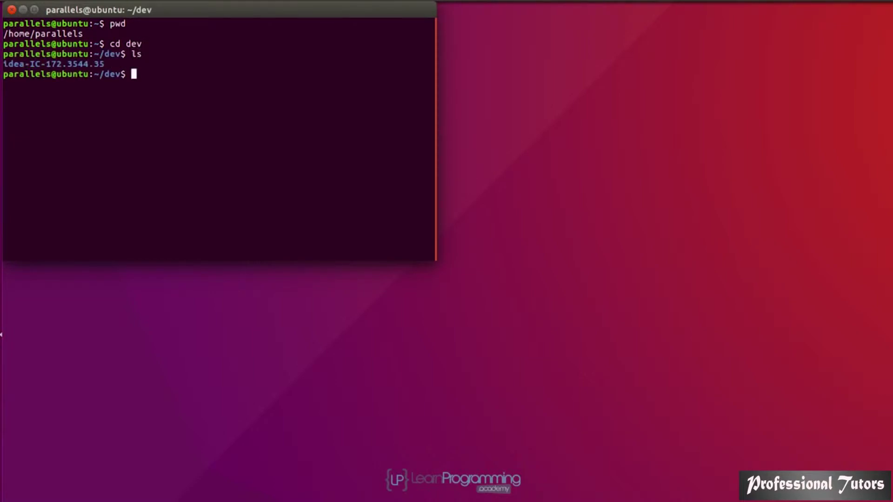
- Change into the idea-IC-172.3544.35 directory and list its contents
{"action": "type", "text": "cd ide"}
{"action": "key", "text": "Tab"}
{"action": "key", "text": "Return"}
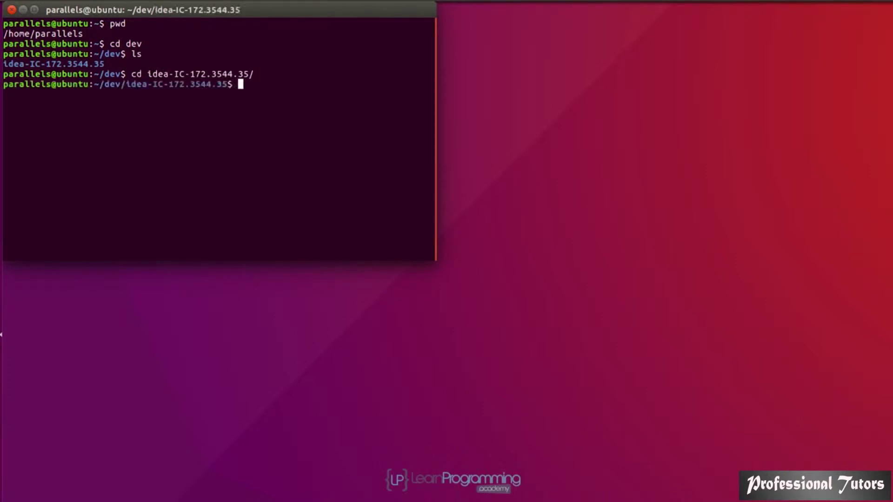
{"action": "type", "text": "ls"}
{"action": "key", "text": "Return"}
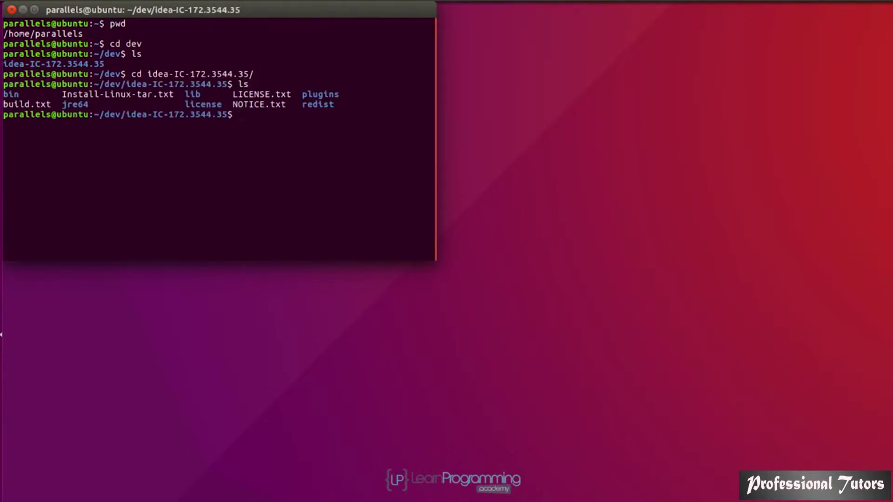
- Change into the bin directory in the terminal and list its contents
{"action": "type", "text": "cd bin"}
{"action": "key", "text": "Return"}
{"action": "type", "text": "ls"}
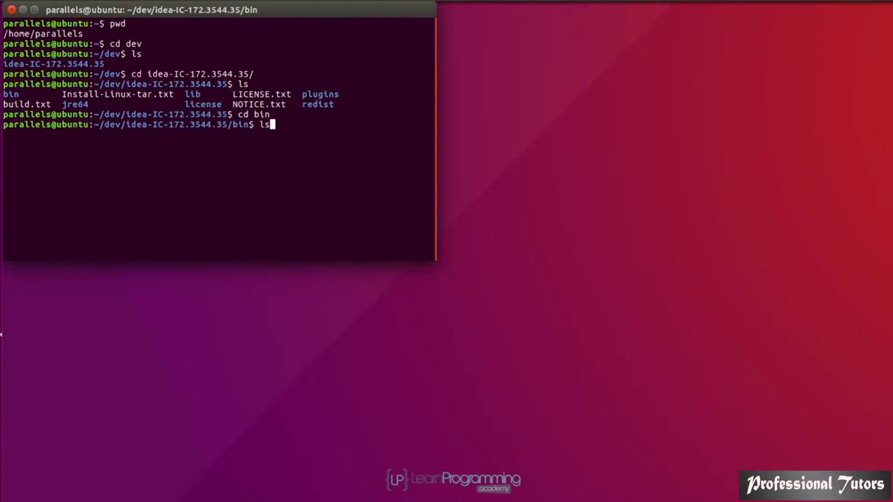
{"action": "key", "text": "Return"}
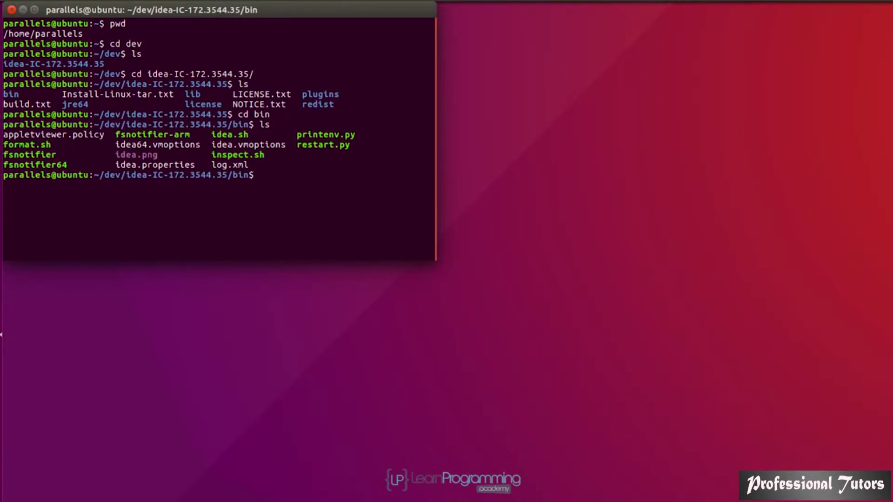
- Run ./idea.sh, complete the installation without importing settings, and accept the JetBrains Privacy Policy
{"action": "type", "text": "./idea.sh"}
{"action": "key", "text": "Return"}
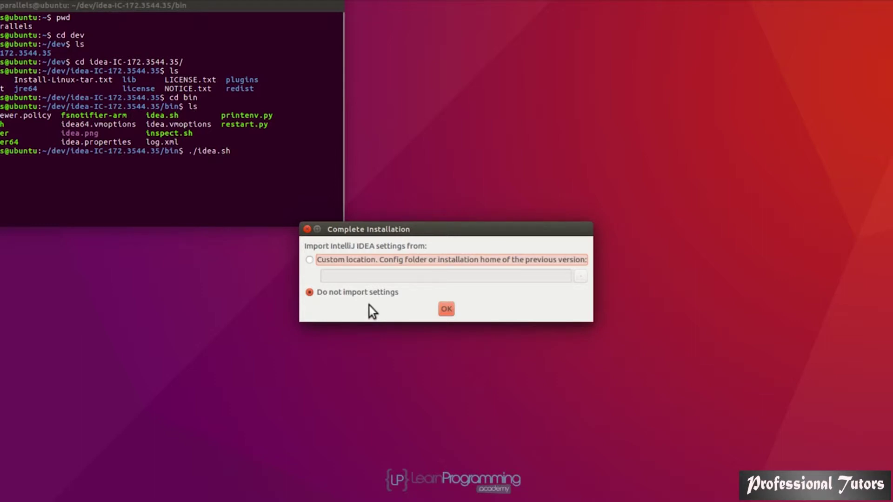
{"action": "left_click", "coordinate": [448, 310]}
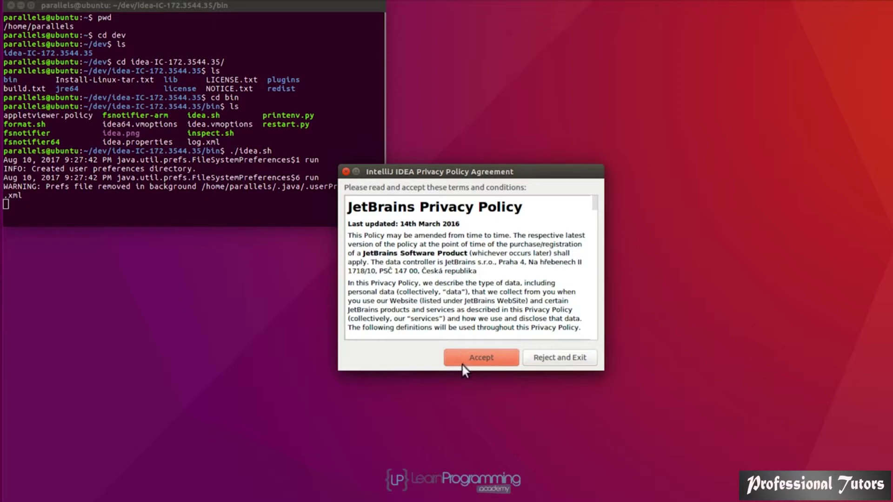
{"action": "left_click", "coordinate": [467, 359]}
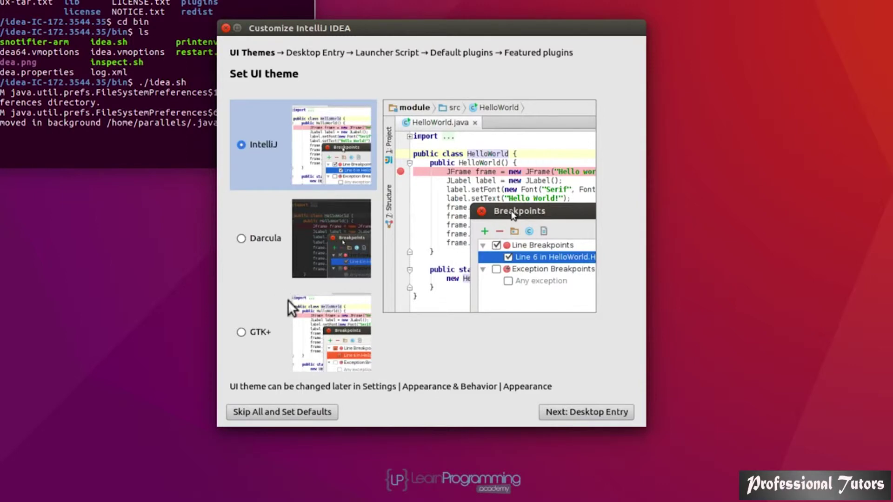
- Preview the Darcula and GTK+ UI themes, then choose the IntelliJ theme and continue to the desktop entry page
{"action": "left_click", "coordinate": [243, 239]}
{"action": "left_click", "coordinate": [242, 333]}
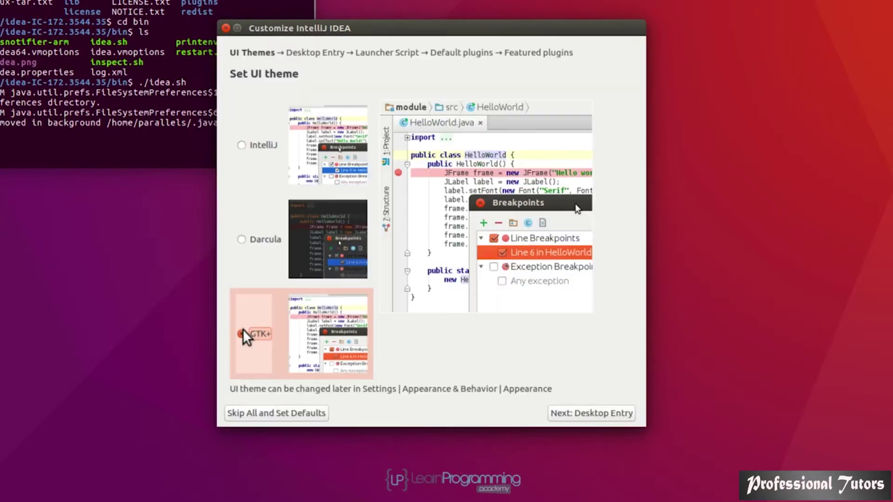
{"action": "left_click", "coordinate": [241, 144]}
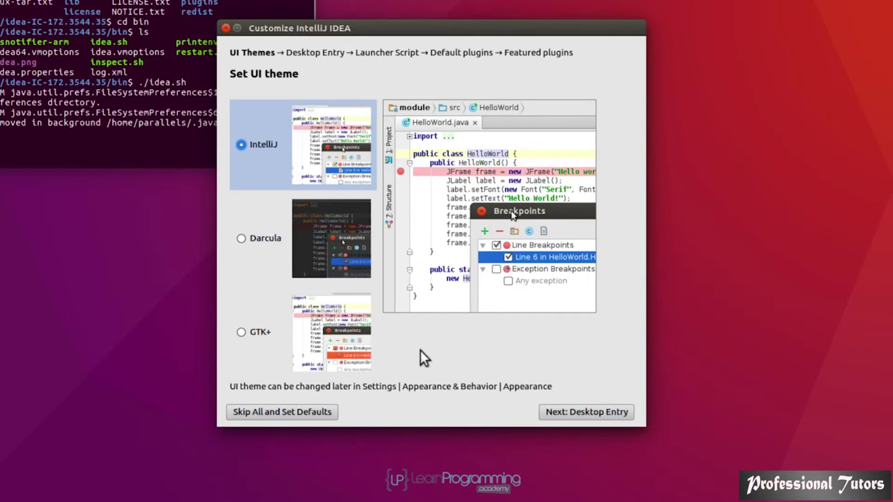
{"action": "left_click", "coordinate": [619, 412]}
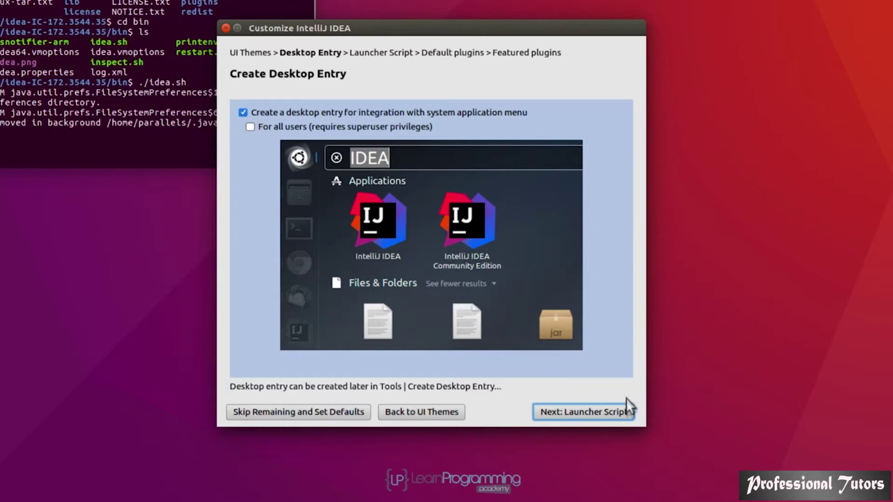
- Accept the desktop entry for the system application menu and enable a command-line launcher script at /usr/local/bin/idea
{"action": "left_click", "coordinate": [617, 409]}
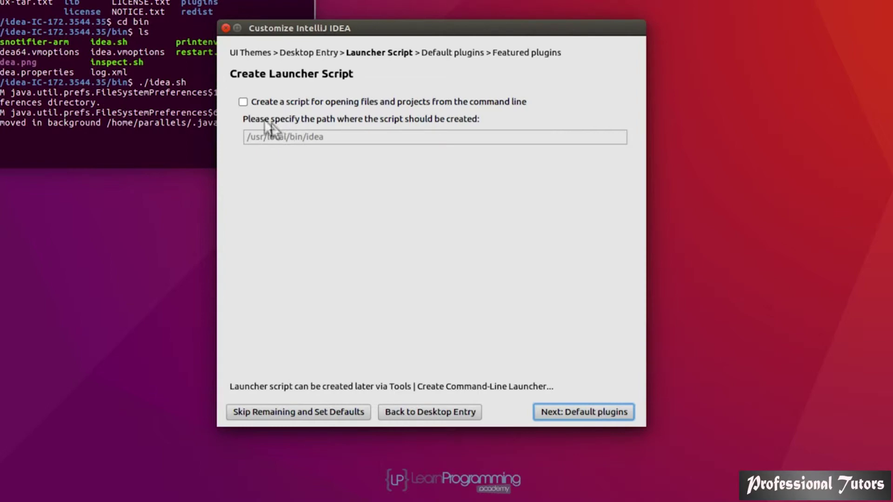
{"action": "left_click", "coordinate": [243, 102]}
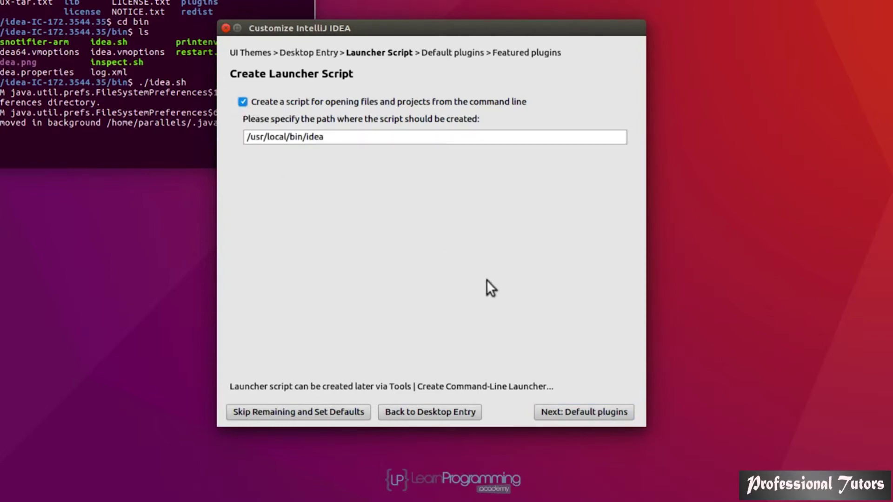
{"action": "left_click", "coordinate": [615, 416]}
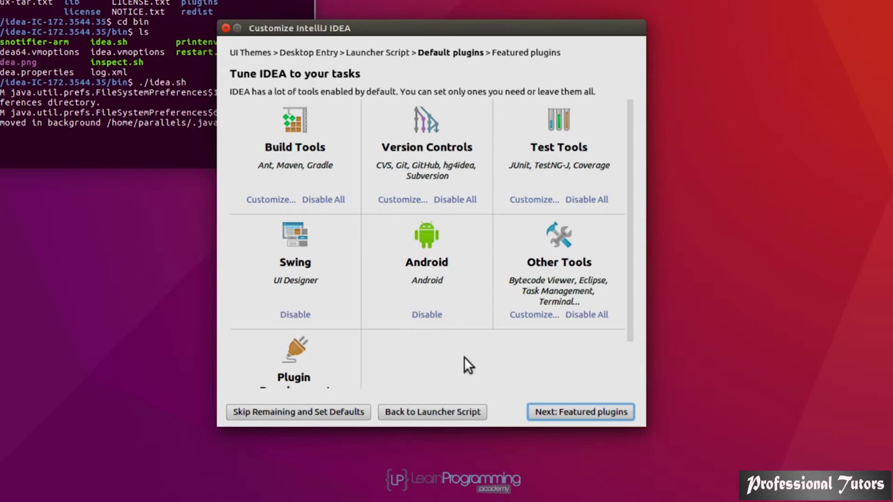
- Finish the setup with the default plugins and no featured plugins, entering the account password to authorise the launcher installer
{"action": "left_click", "coordinate": [615, 414]}
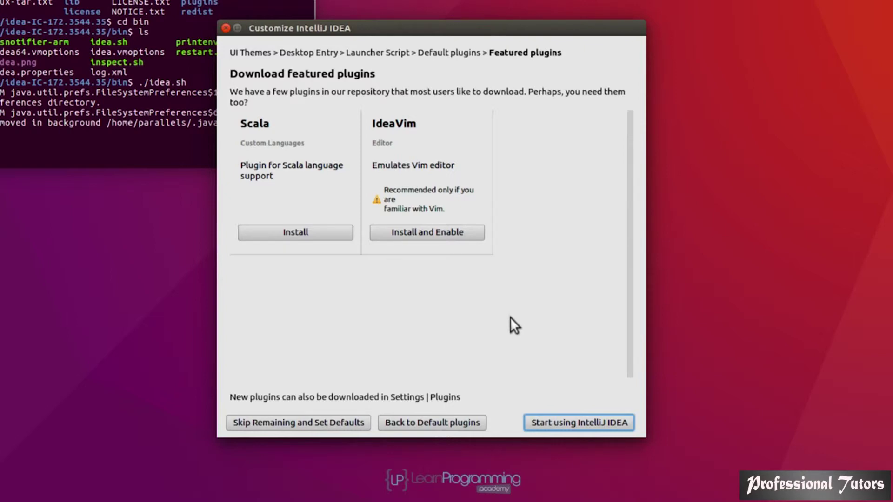
{"action": "left_click", "coordinate": [608, 421]}
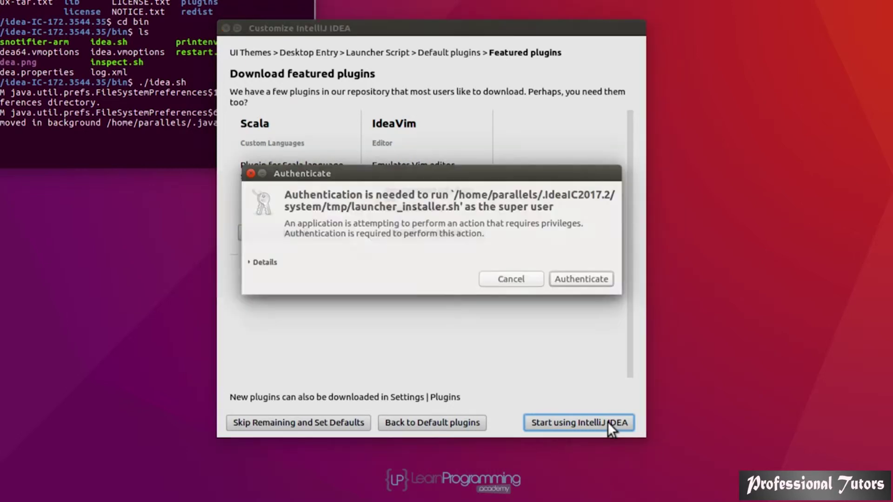
{"action": "type", "text": "•••••••"}
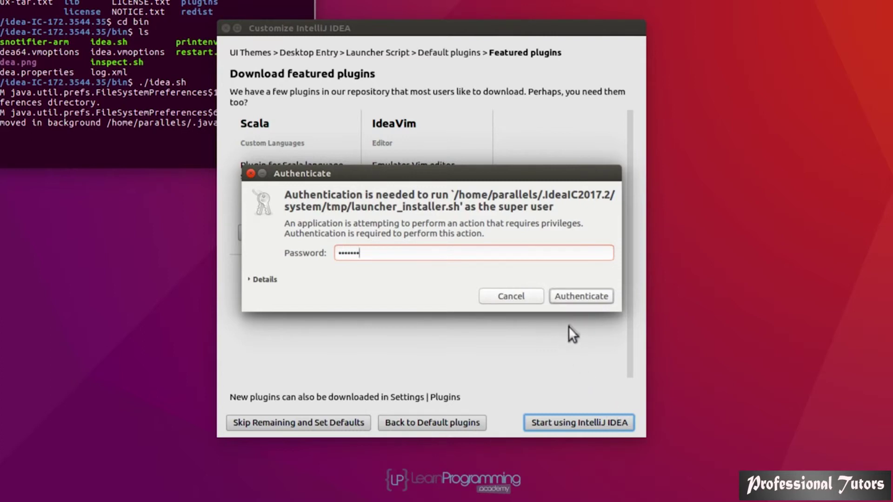
{"action": "left_click", "coordinate": [577, 295]}
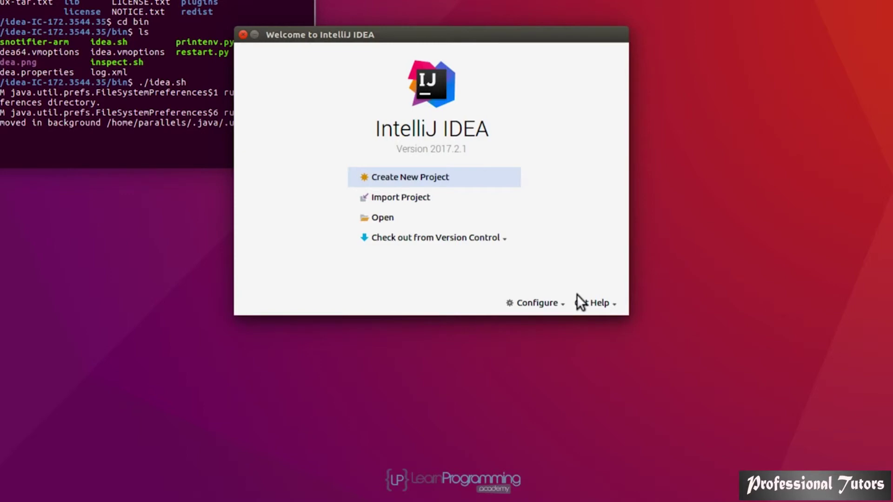
- In the default project structure, add the JDK at /usr/lib/jvm/java-8-oracle as the project SDK
{"action": "left_click", "coordinate": [549, 306]}
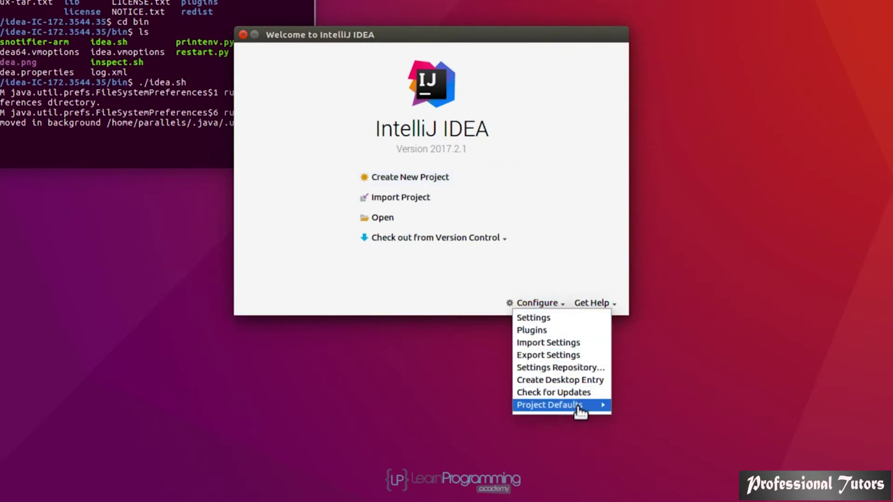
{"action": "mouse_move", "coordinate": [579, 410]}
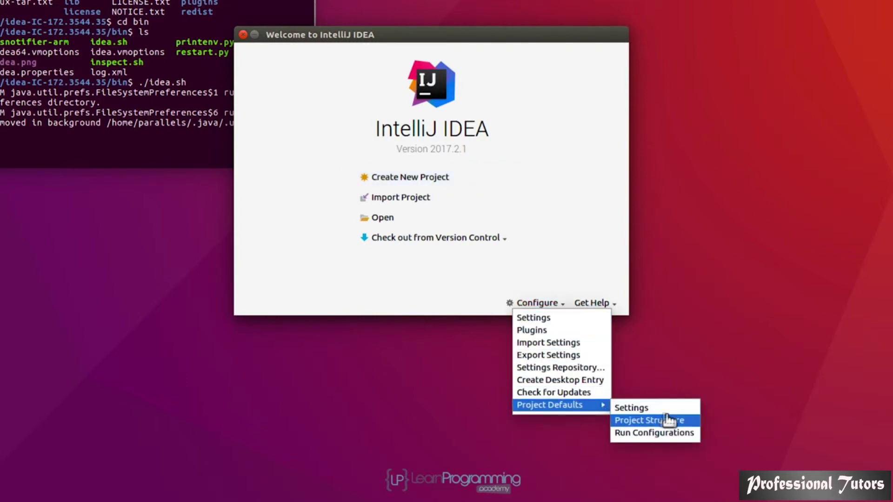
{"action": "left_click", "coordinate": [682, 421]}
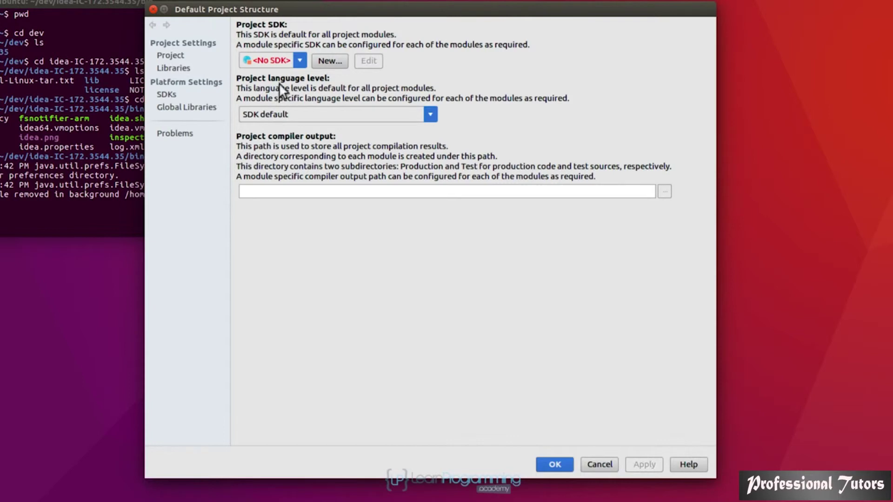
{"action": "left_click", "coordinate": [299, 61]}
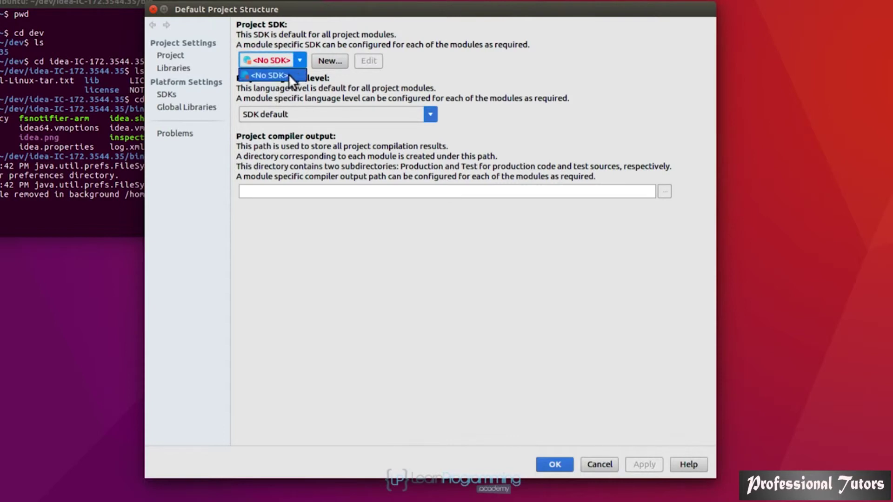
{"action": "left_click", "coordinate": [349, 76]}
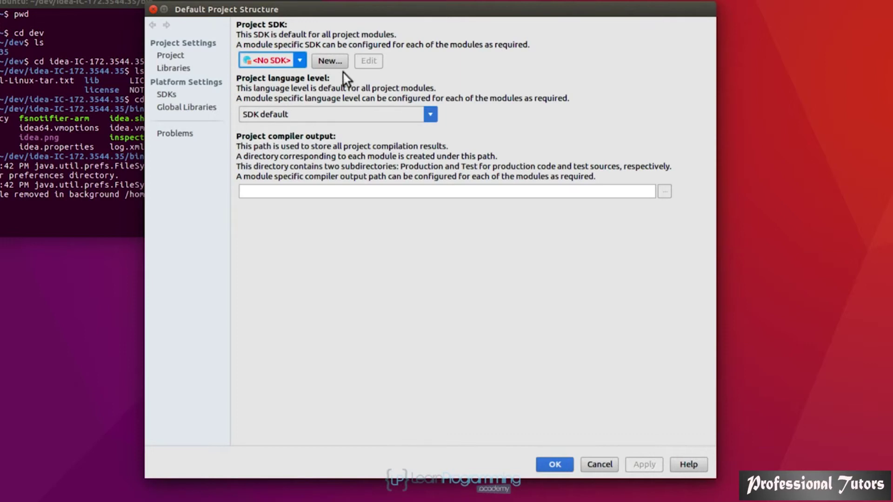
{"action": "left_click", "coordinate": [328, 60]}
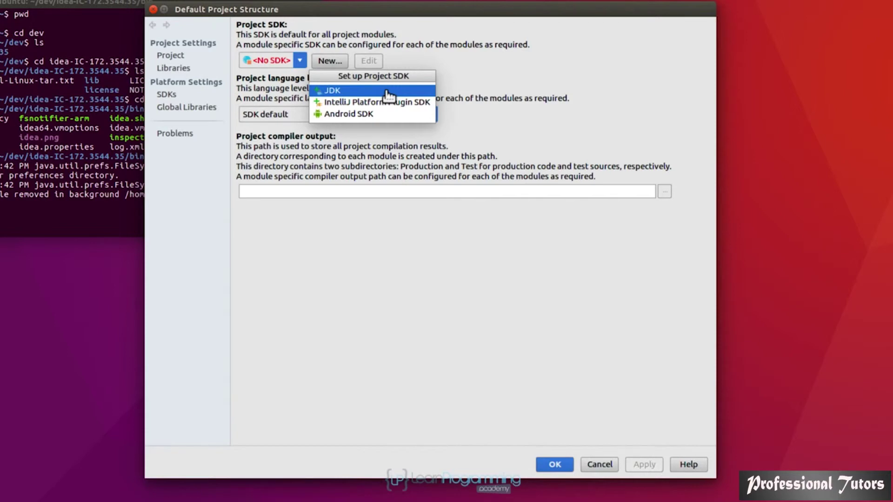
{"action": "left_click", "coordinate": [386, 91]}
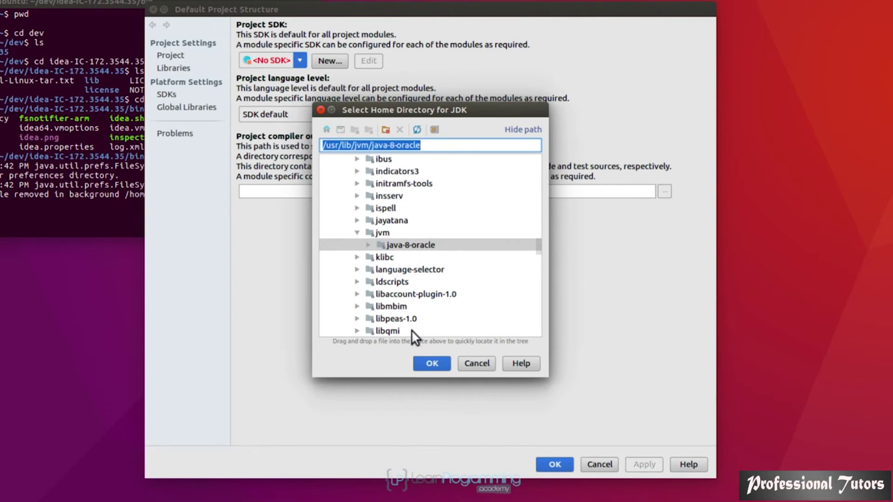
{"action": "left_click", "coordinate": [432, 363]}
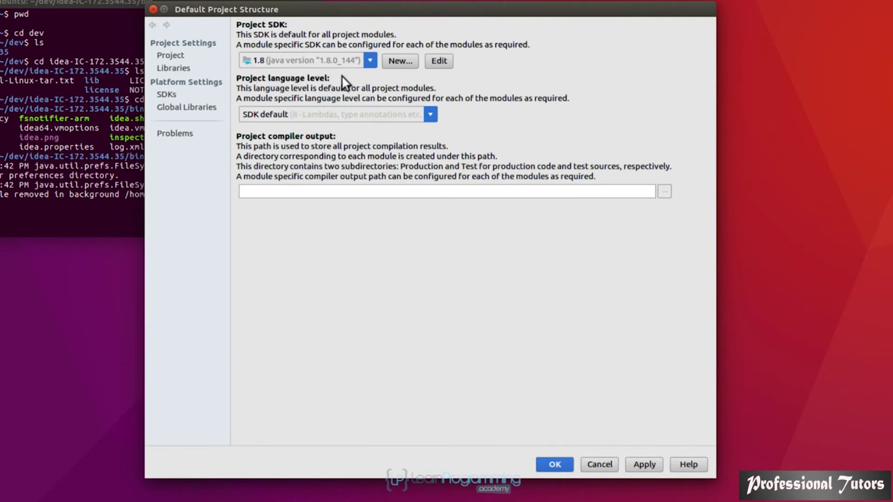
- Select the 1.8 SDK as the default project SDK, check the Libraries page, and save the default project structure
{"action": "left_click", "coordinate": [370, 59]}
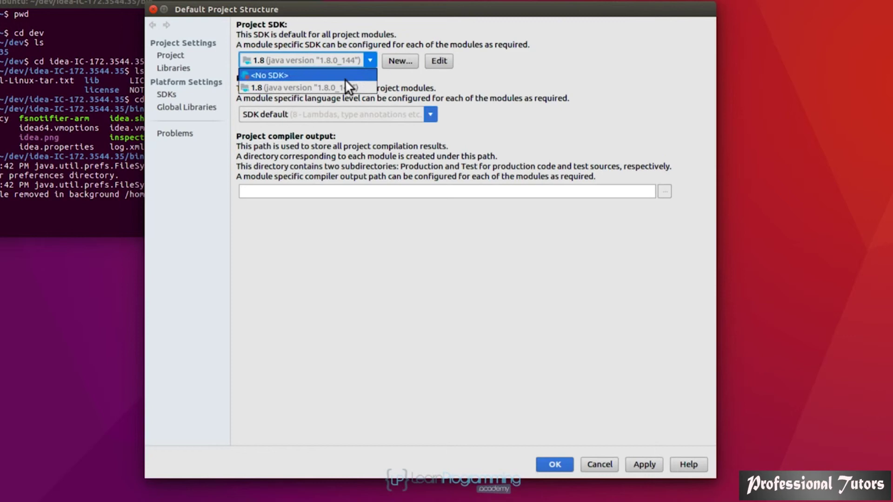
{"action": "left_click", "coordinate": [322, 87]}
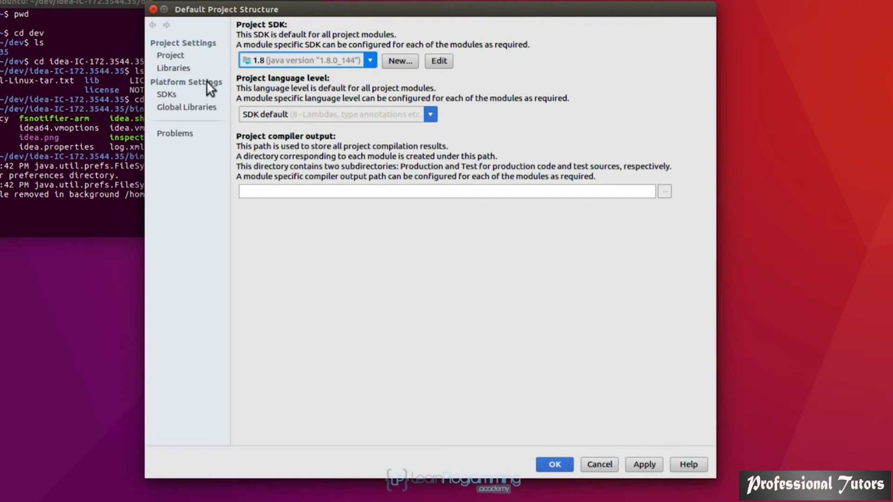
{"action": "left_click", "coordinate": [183, 70]}
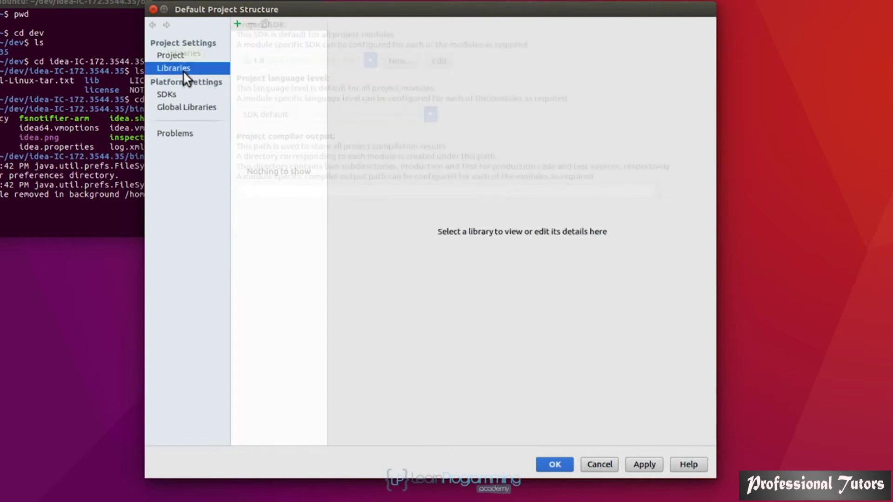
{"action": "left_click", "coordinate": [173, 54]}
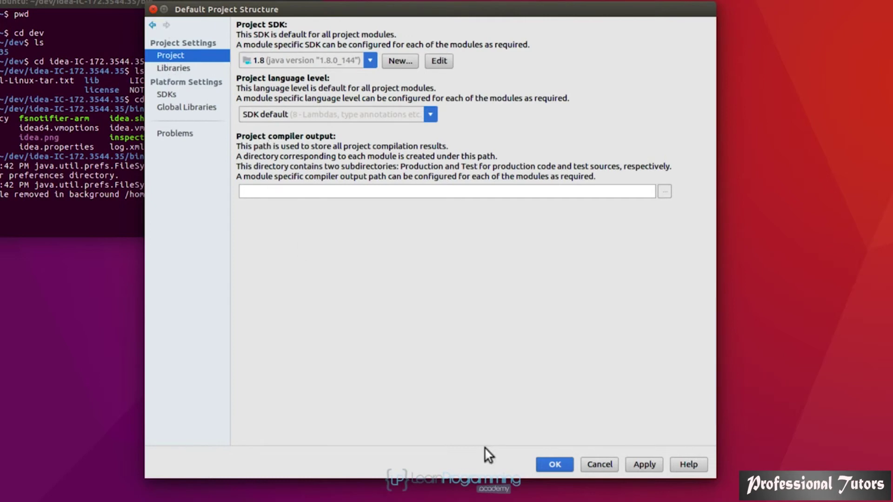
{"action": "left_click", "coordinate": [554, 464]}
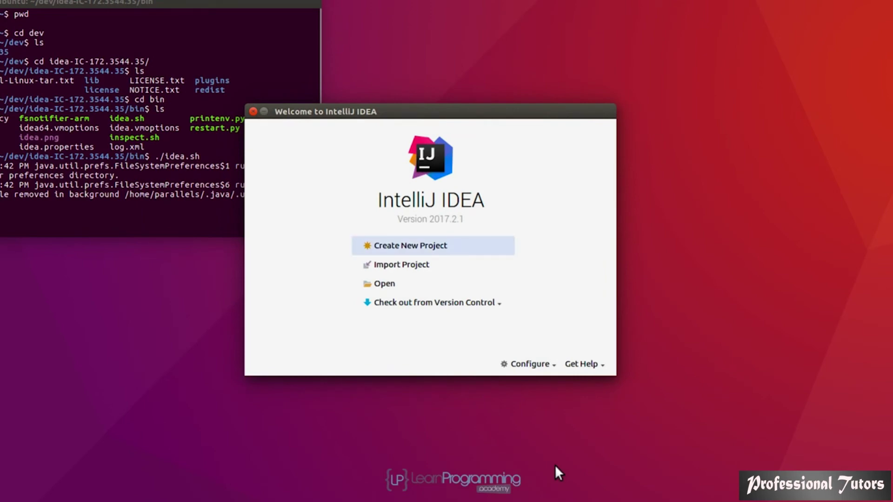
- In the default editor Auto Import settings, enable adding unambiguous imports and optimizing imports on the fly, and apply them
{"action": "left_click", "coordinate": [534, 365]}
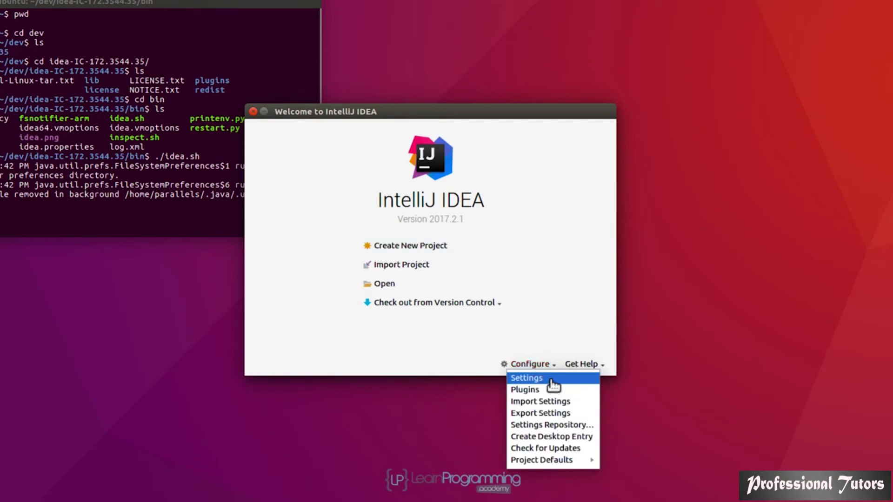
{"action": "left_click", "coordinate": [552, 380]}
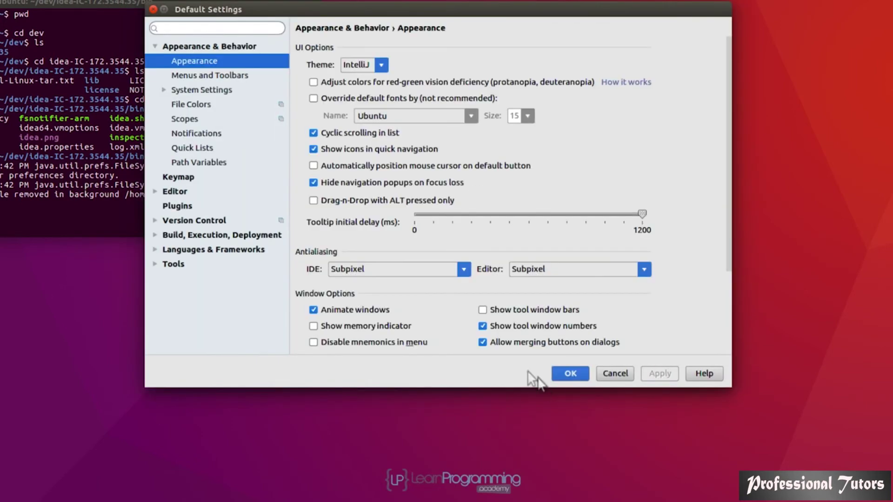
{"action": "left_click", "coordinate": [155, 191]}
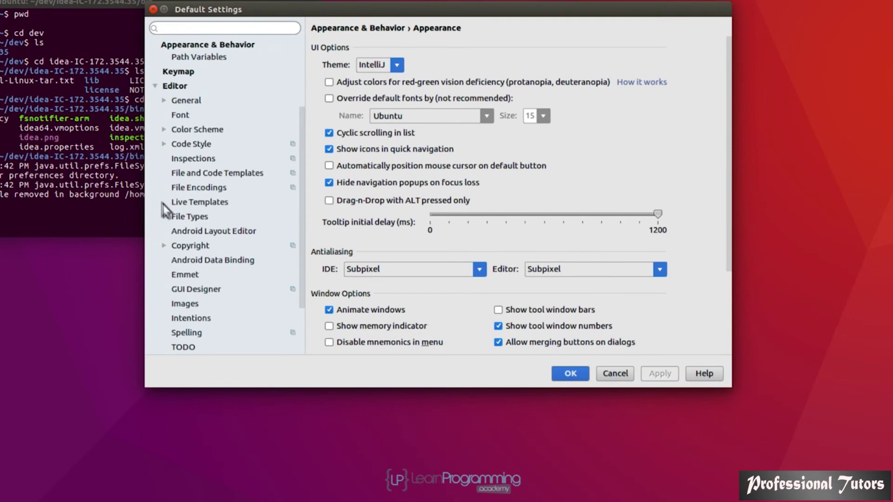
{"action": "left_click", "coordinate": [163, 100]}
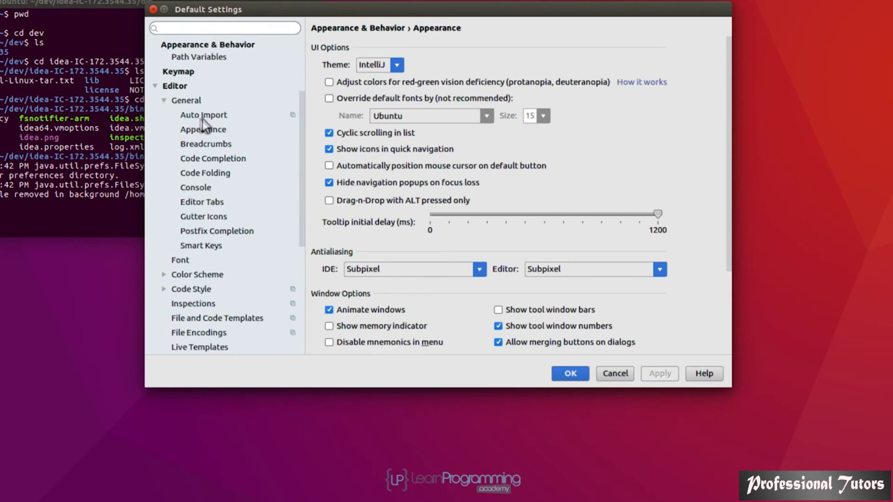
{"action": "left_click", "coordinate": [209, 114]}
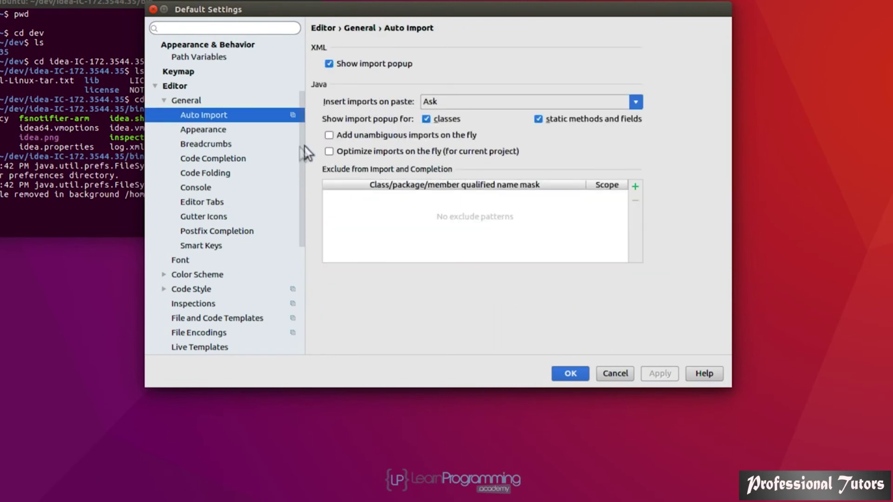
{"action": "left_click", "coordinate": [329, 136]}
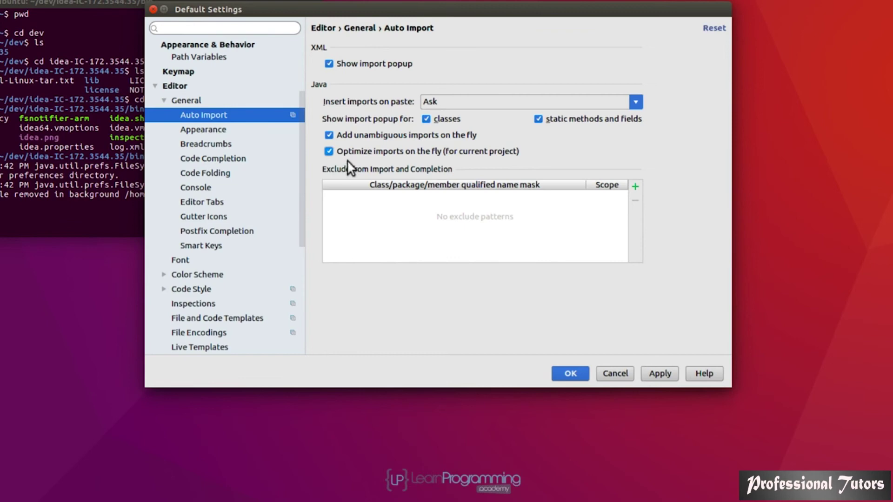
{"action": "left_click", "coordinate": [658, 372]}
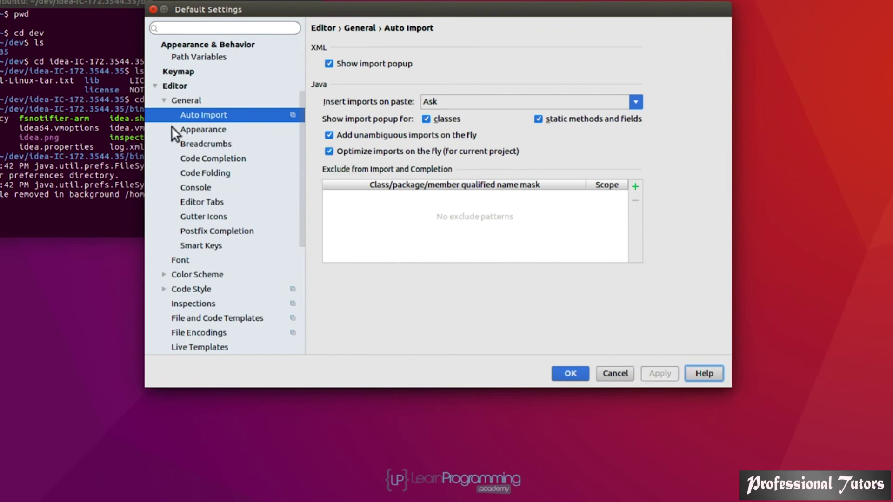
- Check that line numbers are enabled in the default editor Appearance settings, and save the default settings
{"action": "left_click", "coordinate": [206, 132]}
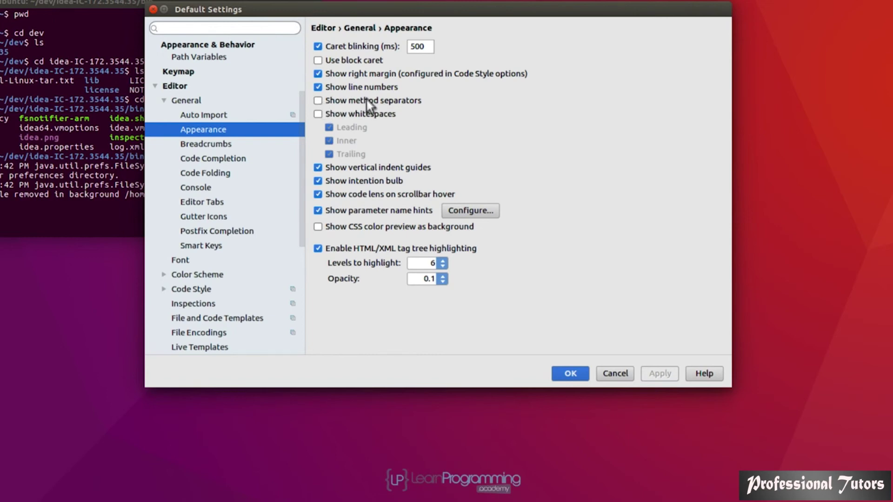
{"action": "left_click", "coordinate": [565, 375]}
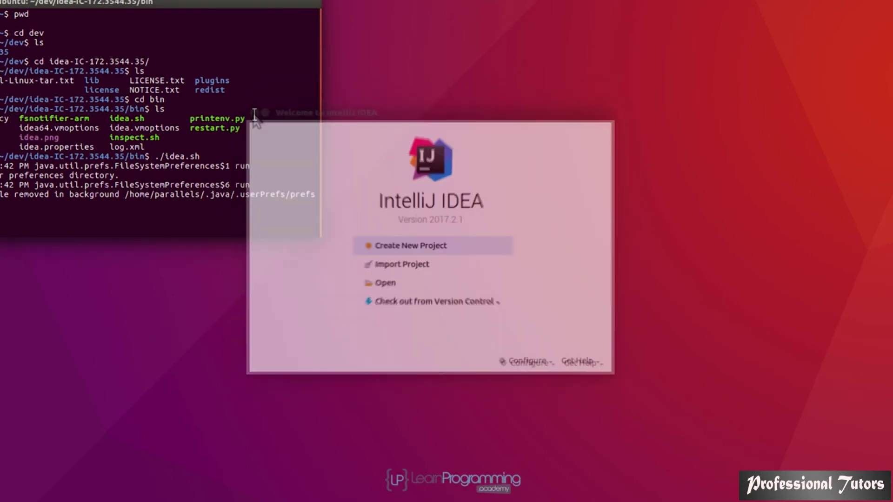
- Close the IntelliJ IDEA welcome window and end the terminal session with the exit command
{"action": "left_click", "coordinate": [252, 111]}
{"action": "type", "text": "exit"}
{"action": "key", "text": "Return"}
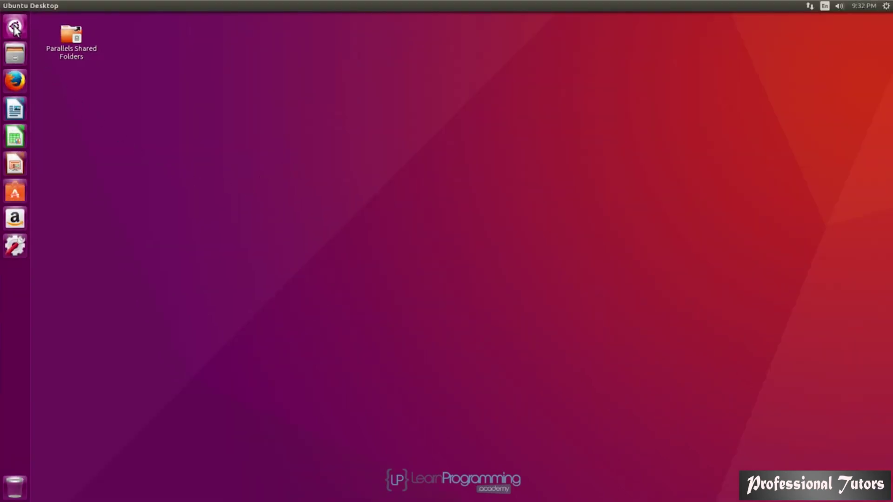
- Search the computer's applications for "Int" and launch IntelliJ IDEA Community Edition from its desktop entry
{"action": "left_click", "coordinate": [14, 27]}
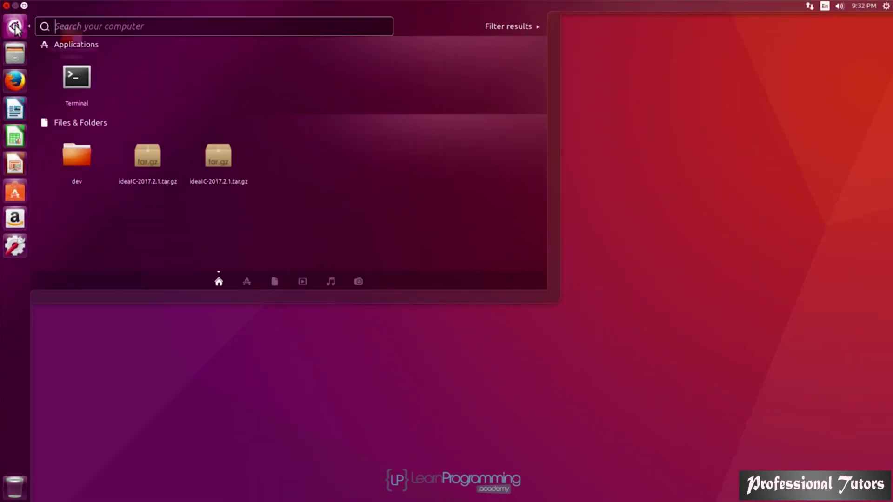
{"action": "left_click", "coordinate": [102, 32]}
{"action": "type", "text": "Int"}
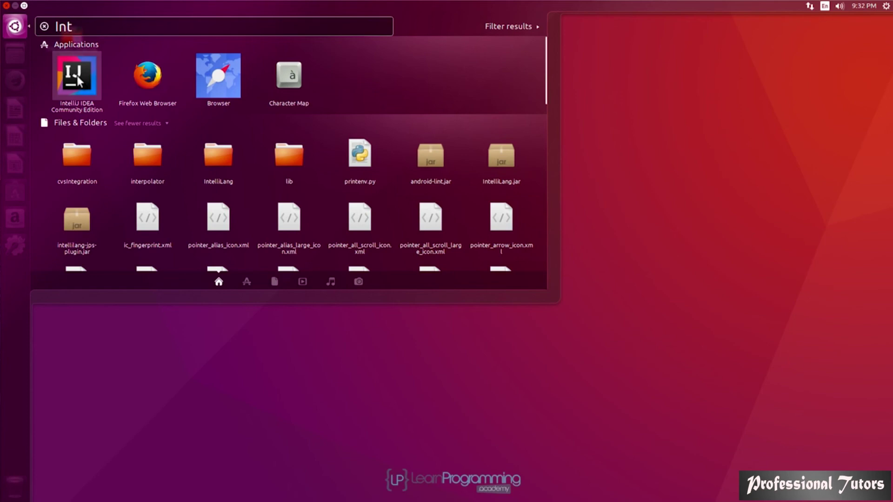
{"action": "left_click", "coordinate": [67, 81]}
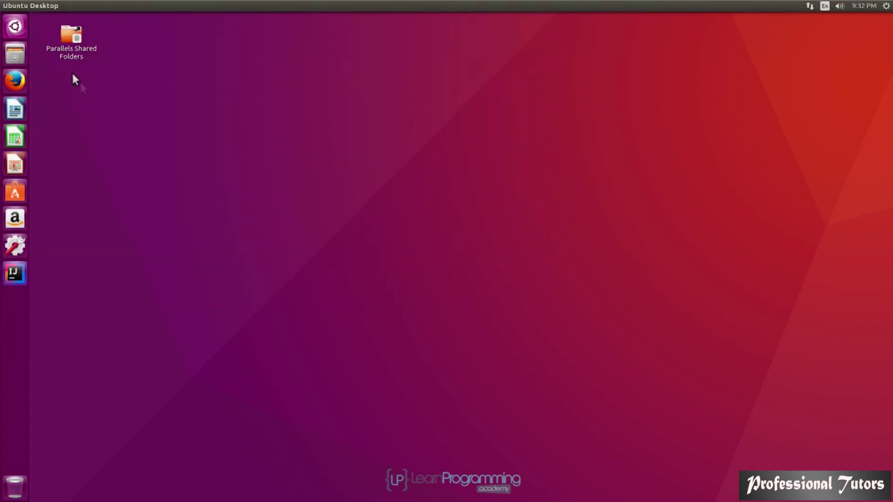